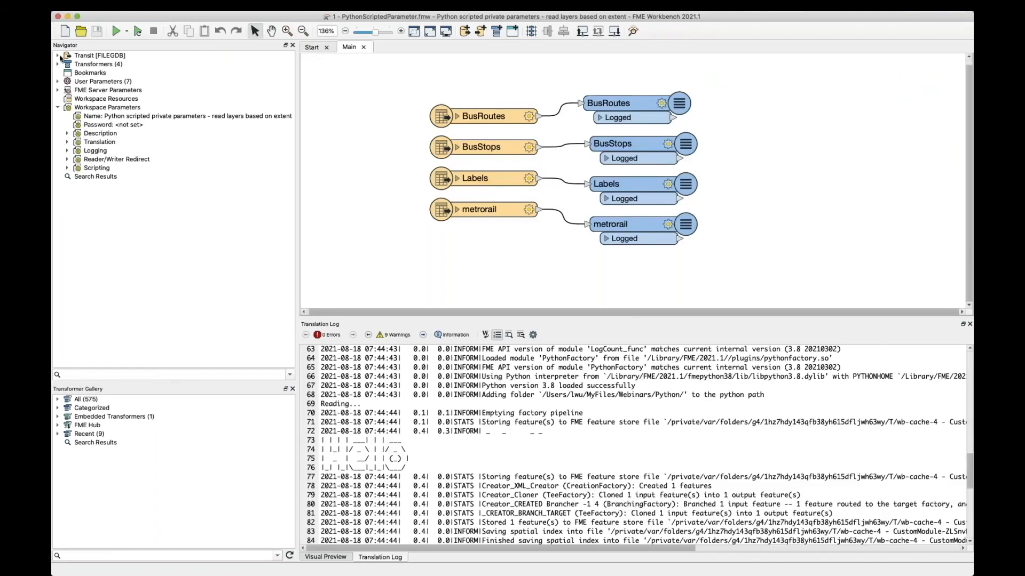
Step: Expand the Transit reader and the User Parameters in the navigator, and look over the reader-to-logger connections on the canvas
{"action": "left_click", "coordinate": [58, 55]}
{"action": "left_click_drag", "start_coordinate": [401, 76], "coordinate": [566, 278]}
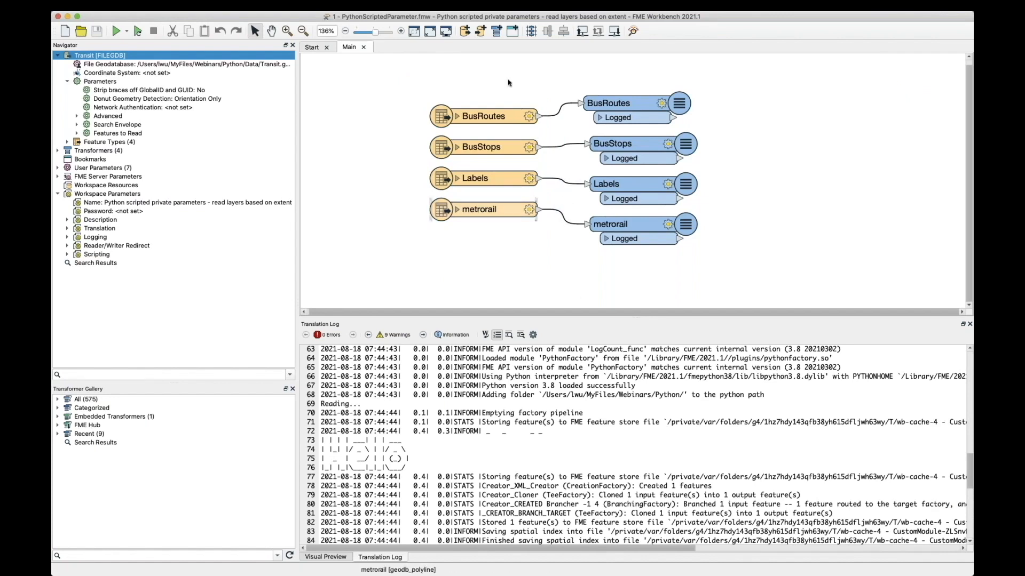
{"action": "left_click_drag", "start_coordinate": [556, 67], "coordinate": [736, 310]}
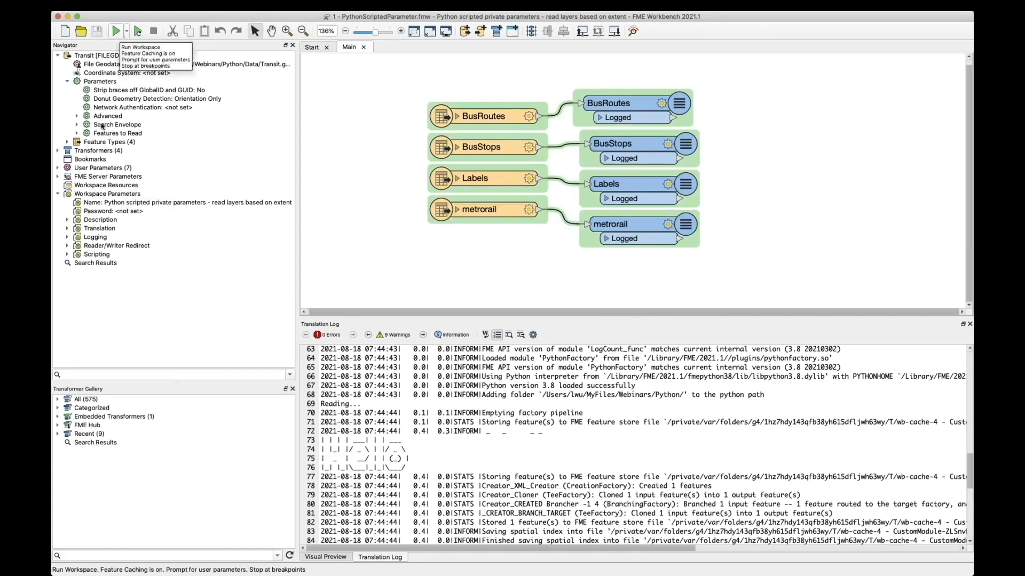
{"action": "left_click", "coordinate": [58, 168]}
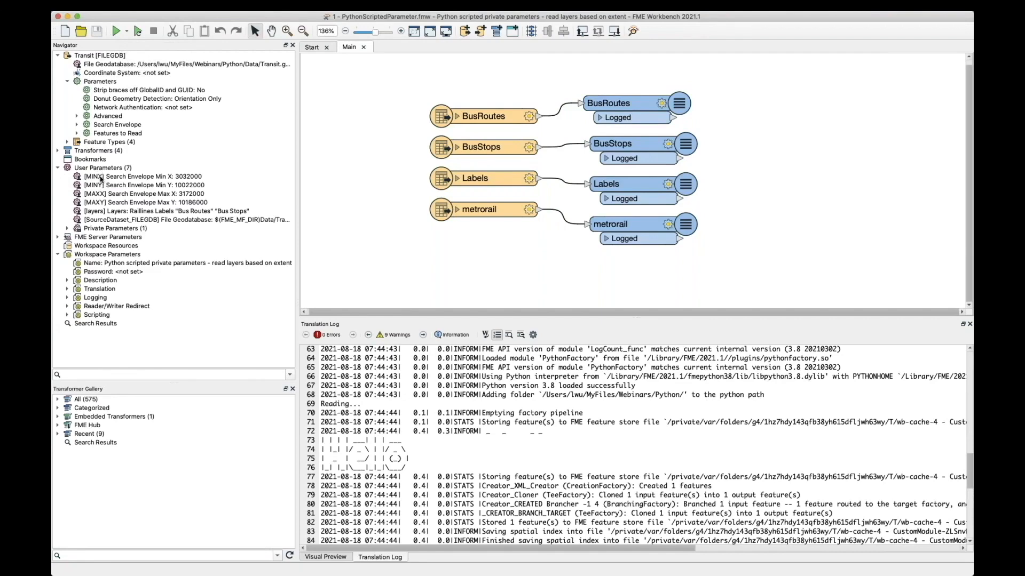
Step: Bring up the workspace's run prompt and inspect the selectable Layers items, leaving the selection as it is
{"action": "left_click", "coordinate": [115, 31]}
{"action": "left_click", "coordinate": [115, 31]}
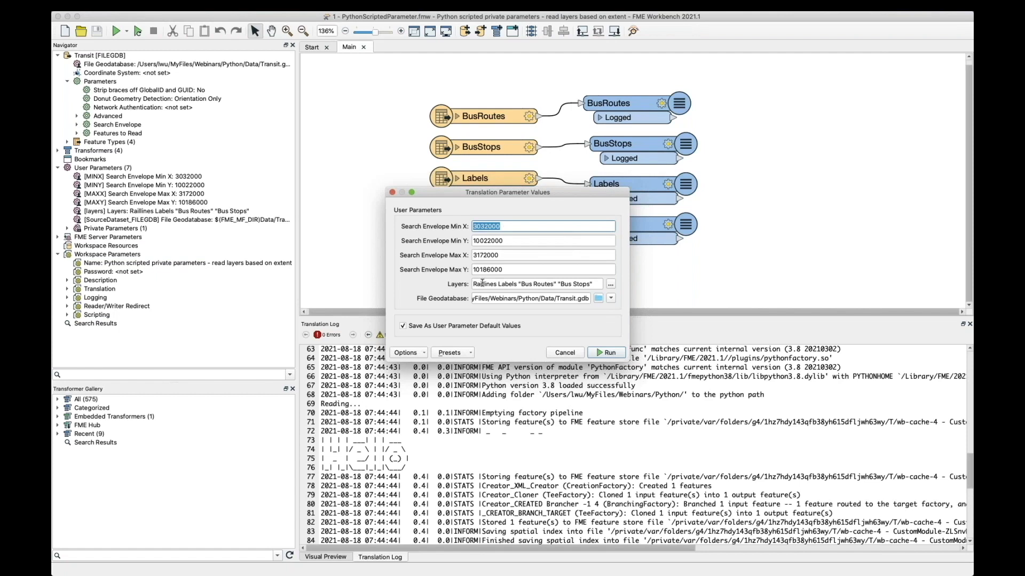
{"action": "left_click", "coordinate": [482, 283]}
{"action": "left_click", "coordinate": [610, 285]}
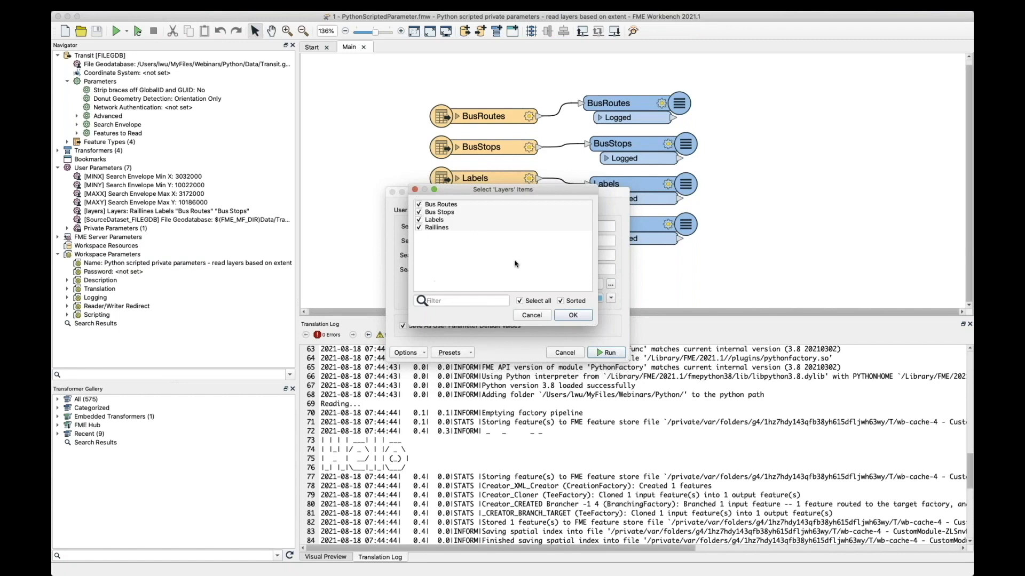
{"action": "left_click", "coordinate": [529, 316]}
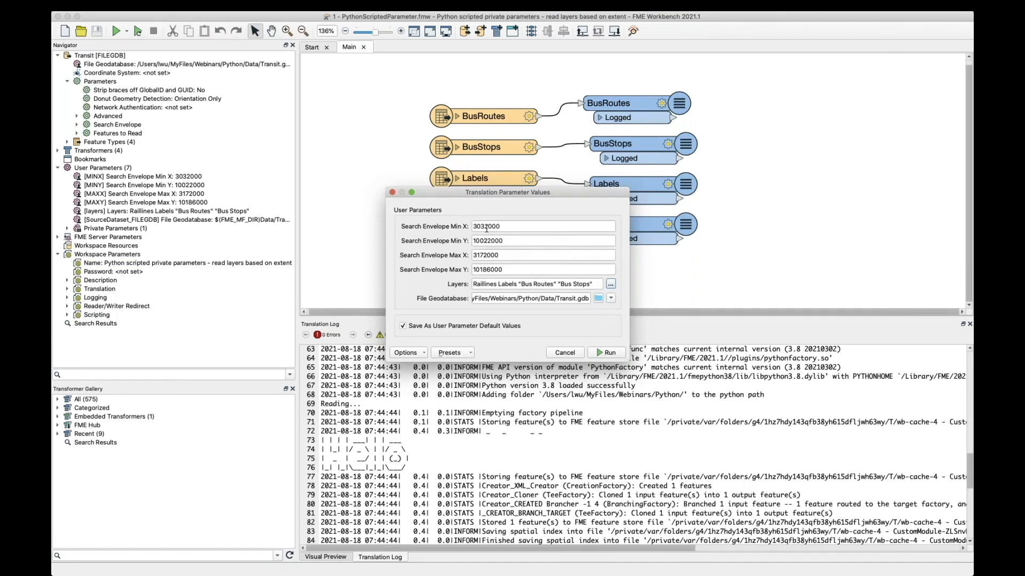
Step: Review the search envelope and Layers values in the run prompt, and cancel the run
{"action": "triple_click", "coordinate": [500, 285]}
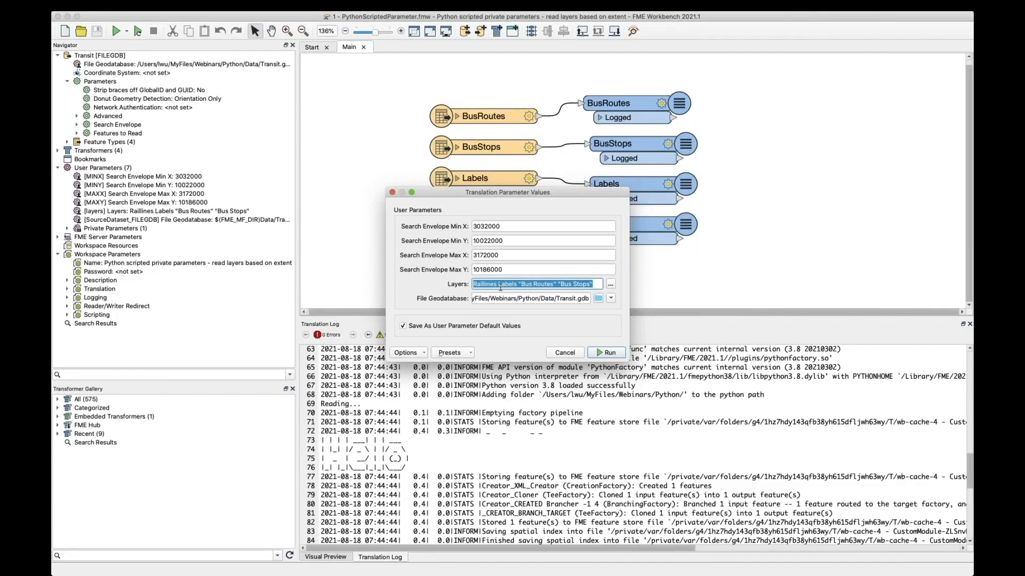
{"action": "double_click", "coordinate": [516, 238]}
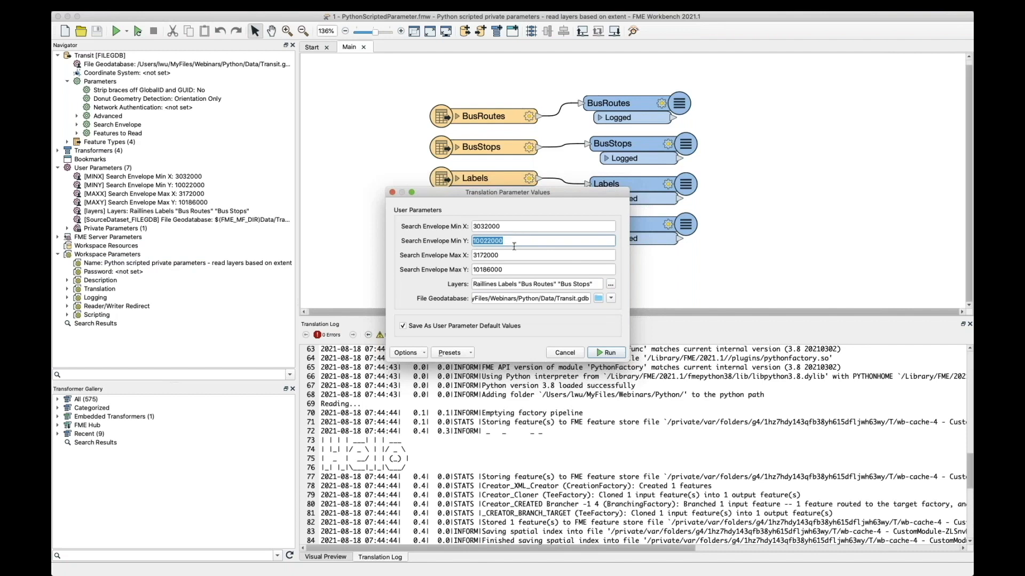
{"action": "triple_click", "coordinate": [511, 284]}
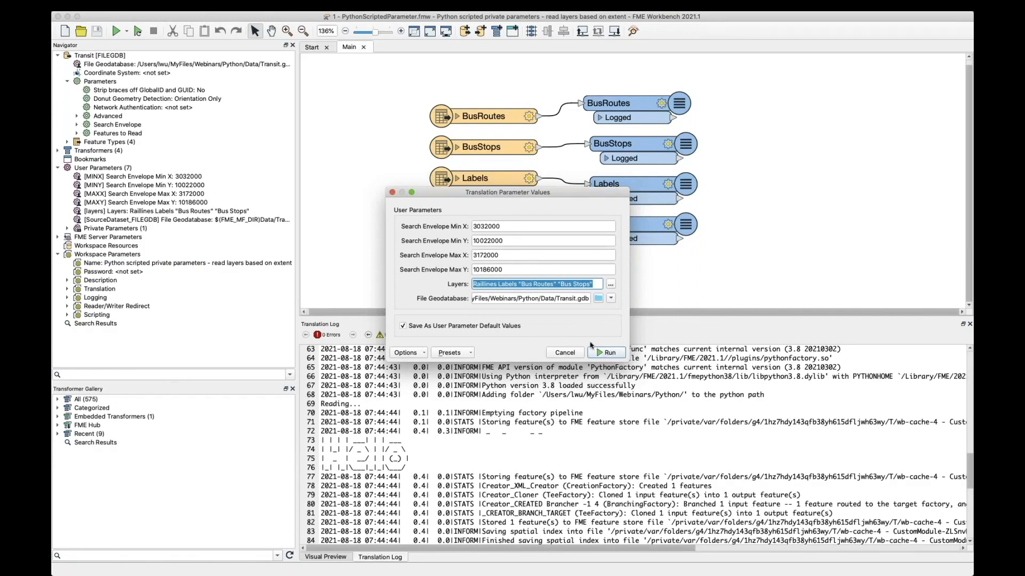
{"action": "left_click", "coordinate": [595, 281]}
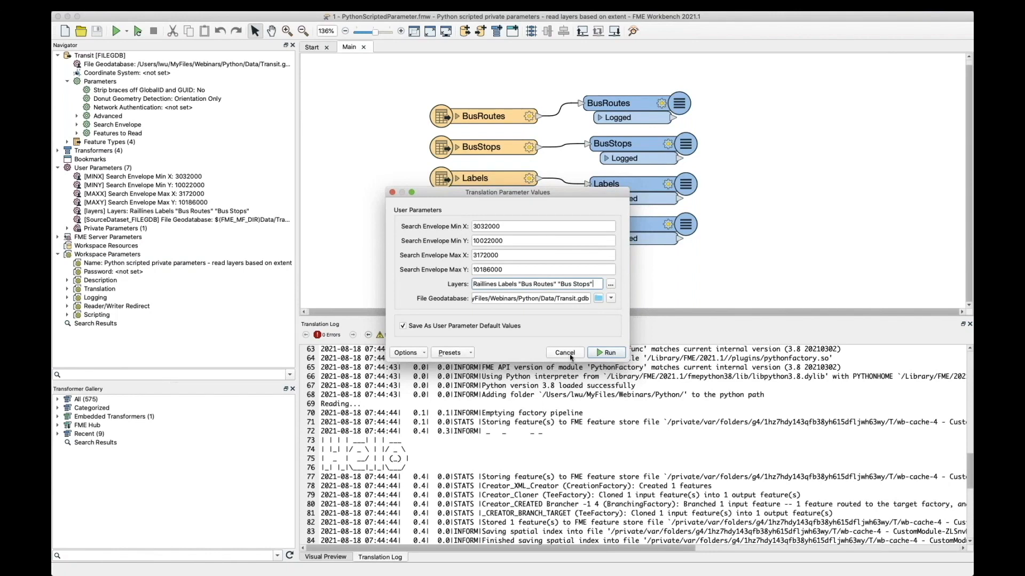
{"action": "left_click", "coordinate": [564, 353]}
Step: Open the user parameter manager and inspect the private Python Script parameter's scripted configuration, keeping Python as its language
{"action": "right_click", "coordinate": [124, 169]}
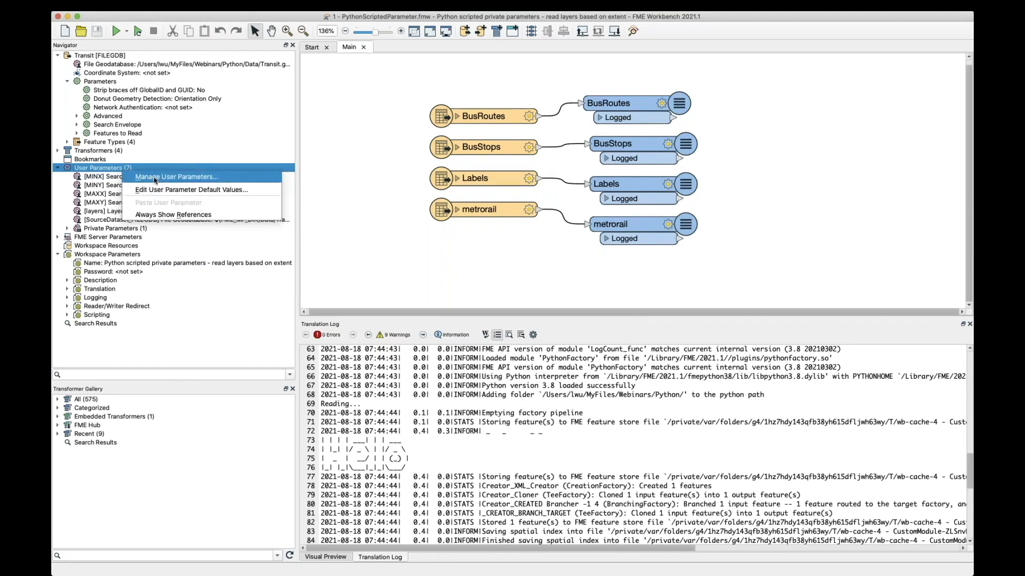
{"action": "left_click", "coordinate": [155, 178]}
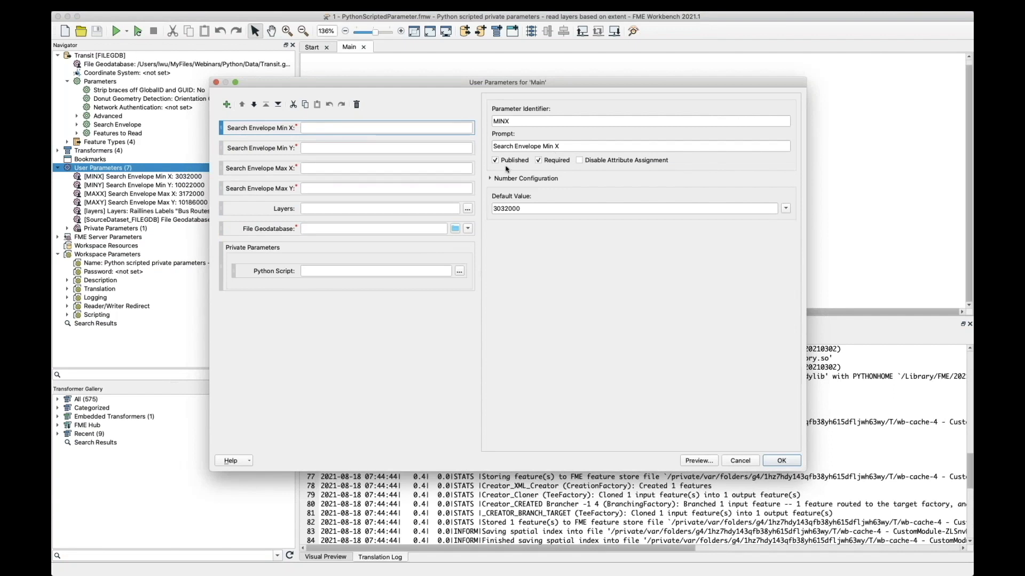
{"action": "left_click", "coordinate": [246, 256]}
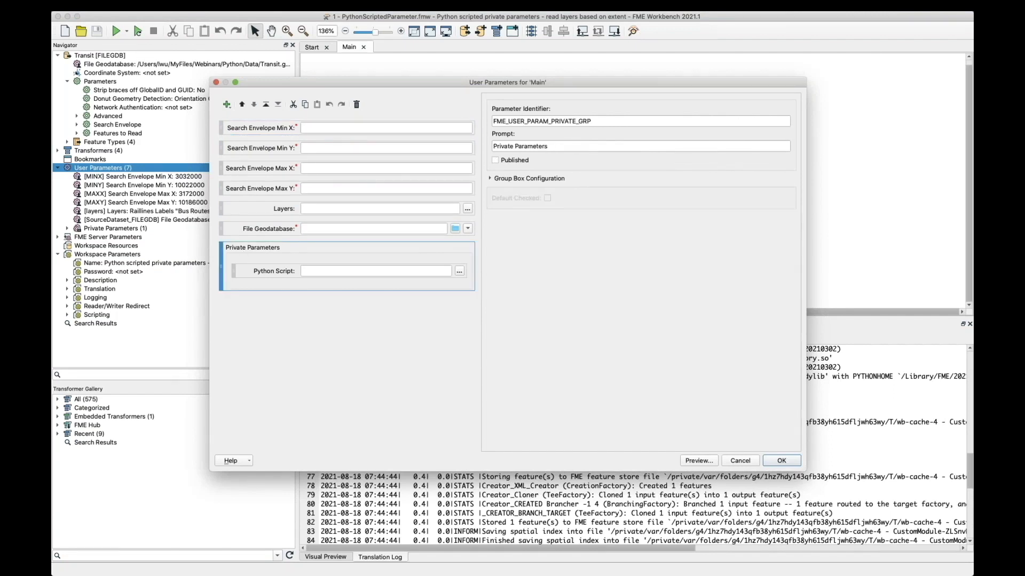
{"action": "left_click", "coordinate": [253, 272]}
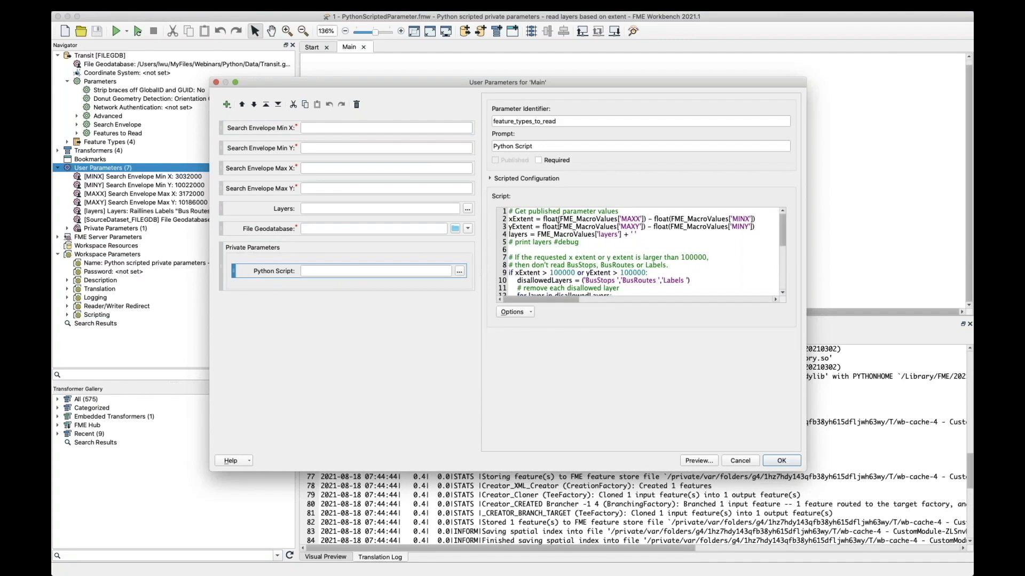
{"action": "left_click", "coordinate": [493, 179]}
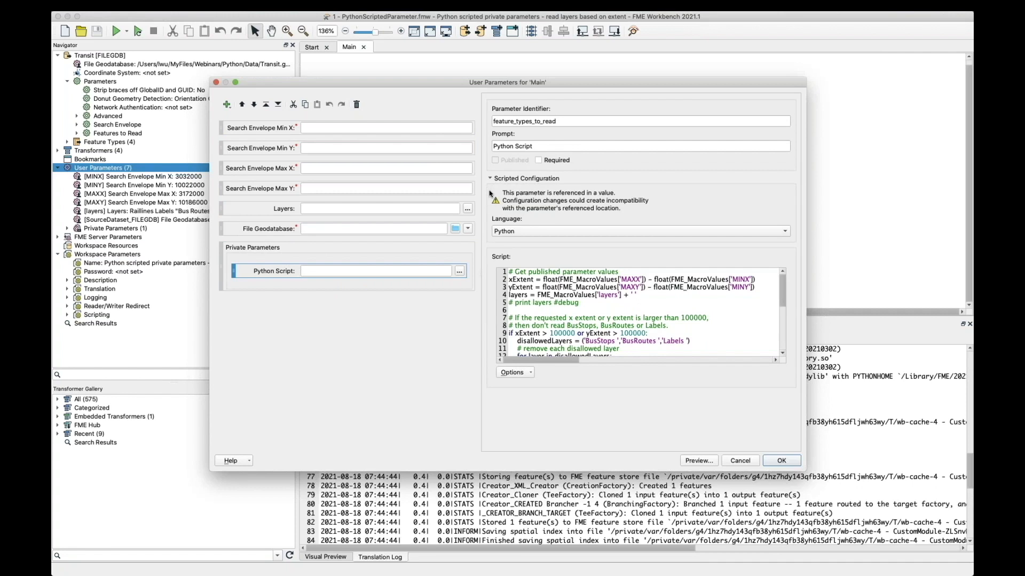
{"action": "left_click", "coordinate": [536, 229]}
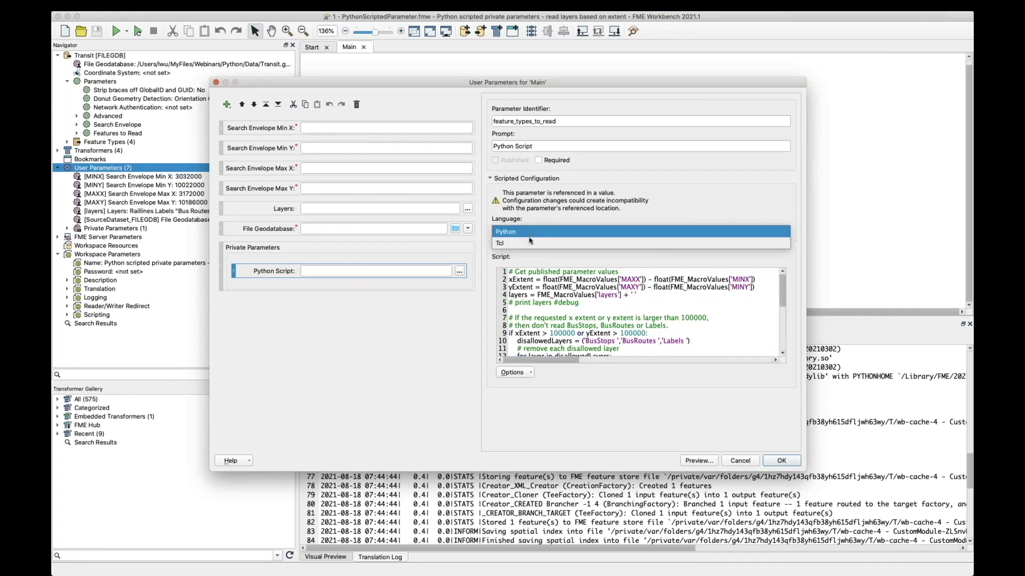
{"action": "left_click", "coordinate": [526, 232]}
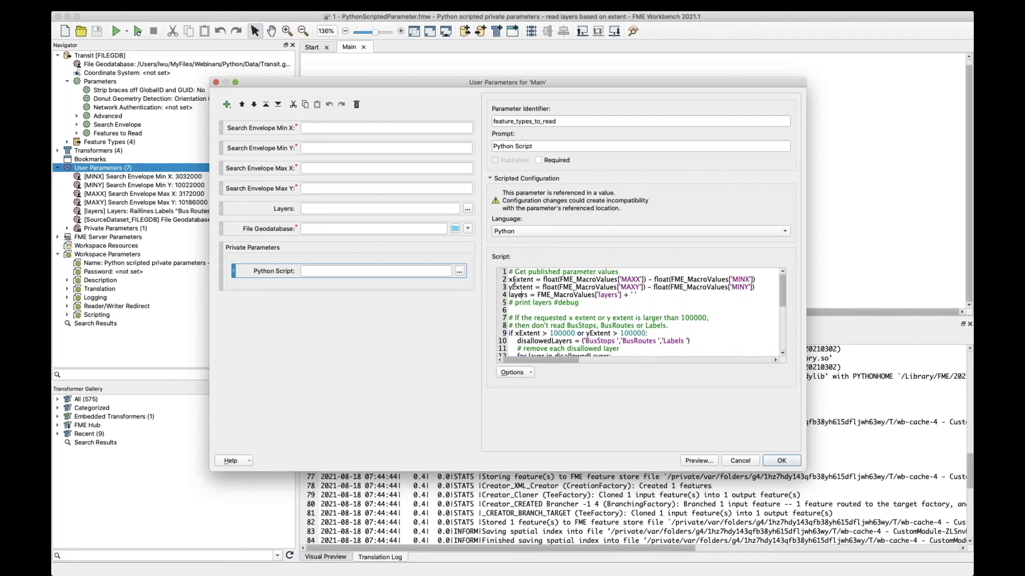
Step: Examine the script lines that compute xExtent and yExtent and read the layers value from FME_MacroValues
{"action": "left_click_drag", "start_coordinate": [510, 280], "coordinate": [704, 306]}
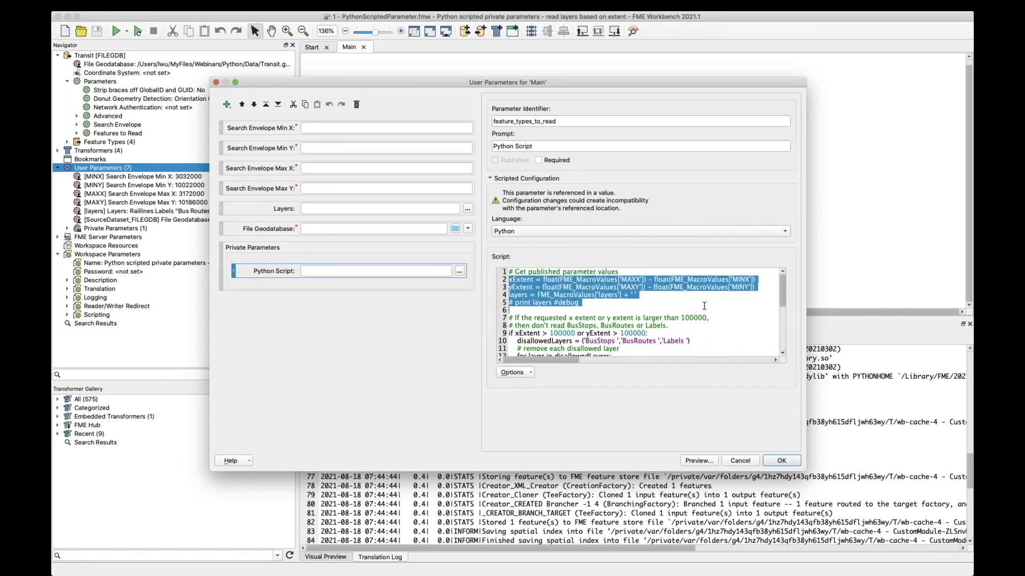
{"action": "left_click_drag", "start_coordinate": [756, 280], "coordinate": [510, 279]}
{"action": "left_click", "coordinate": [538, 287]}
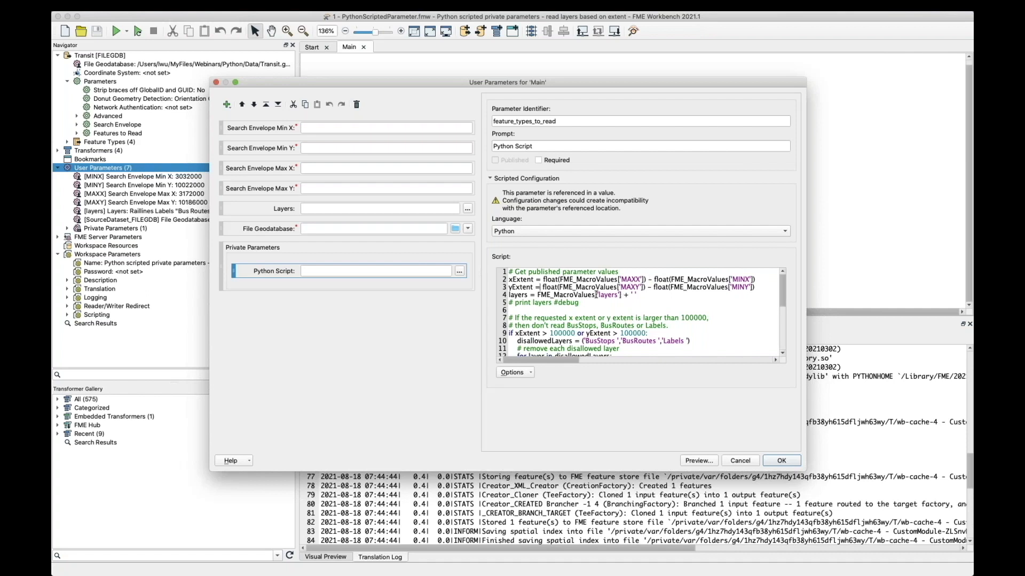
{"action": "left_click_drag", "start_coordinate": [506, 295], "coordinate": [647, 298]}
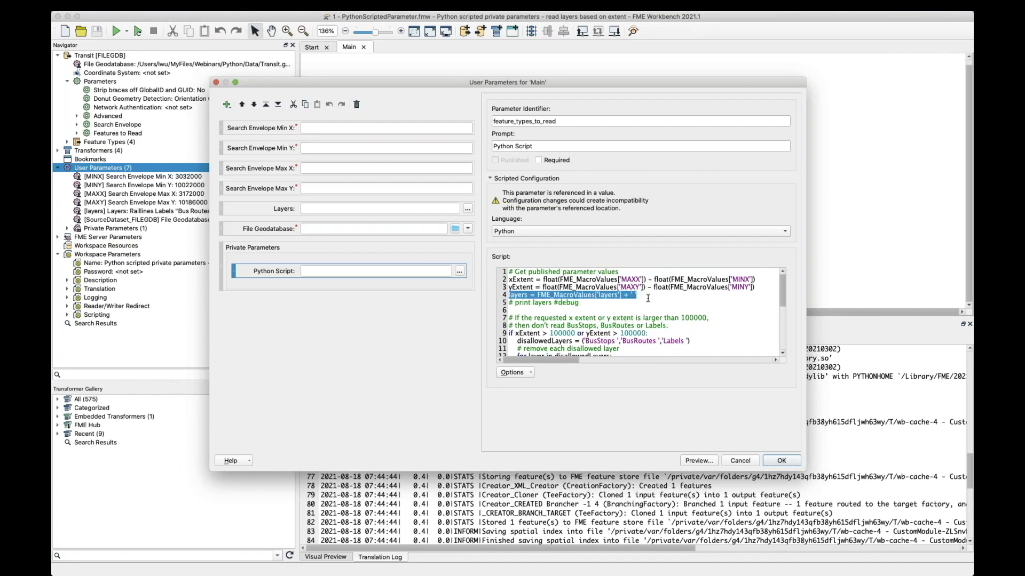
{"action": "left_click", "coordinate": [647, 297]}
Step: Examine the script's condition for extents above 100000, including its disallowedLayers entries and the line that removes each layer
{"action": "scroll", "coordinate": [647, 305], "scroll_direction": "down", "scroll_amount": 2}
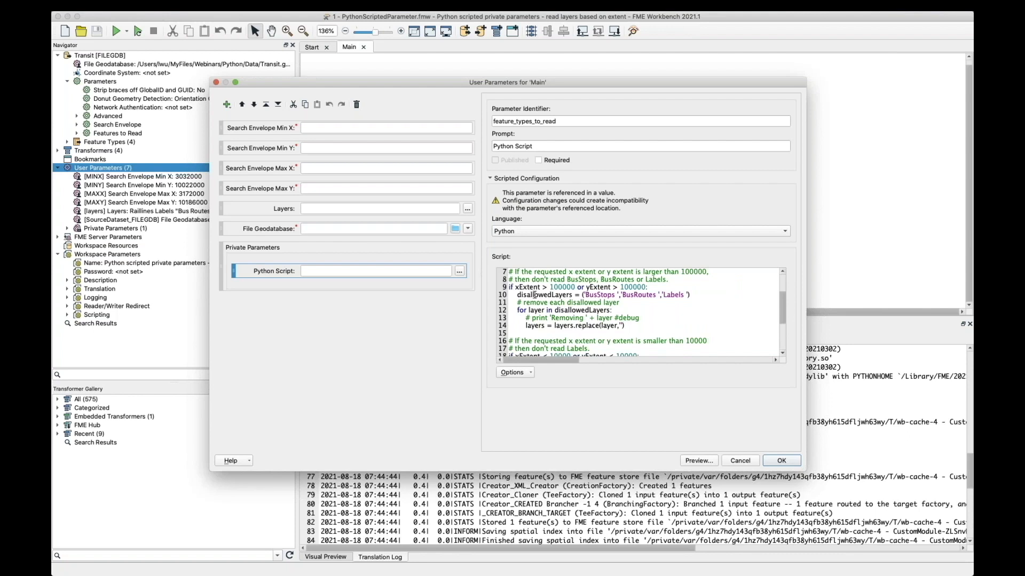
{"action": "left_click_drag", "start_coordinate": [516, 295], "coordinate": [693, 302]}
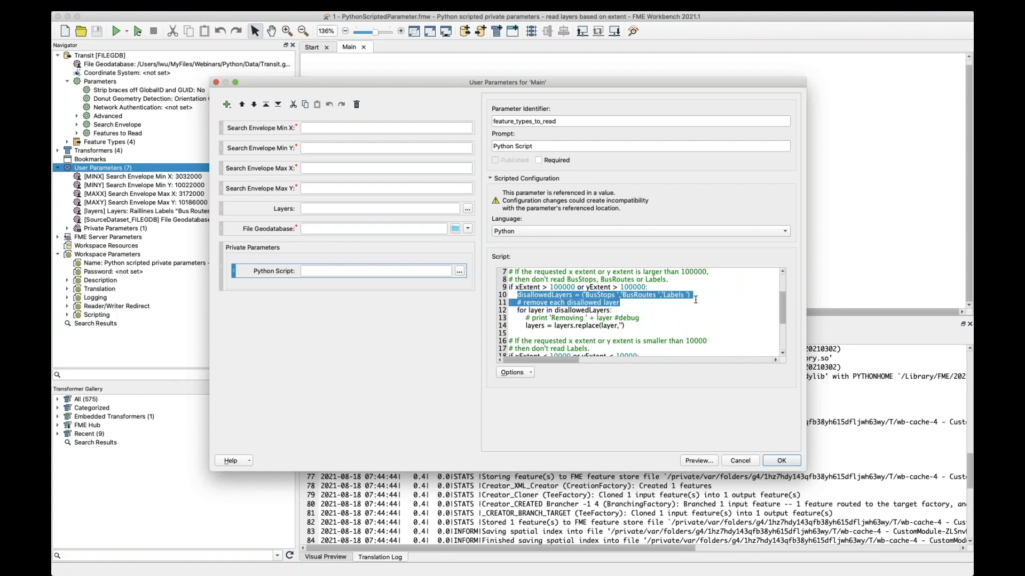
{"action": "left_click", "coordinate": [602, 302]}
{"action": "double_click", "coordinate": [604, 295]}
{"action": "left_click", "coordinate": [638, 294]}
{"action": "double_click", "coordinate": [637, 294]}
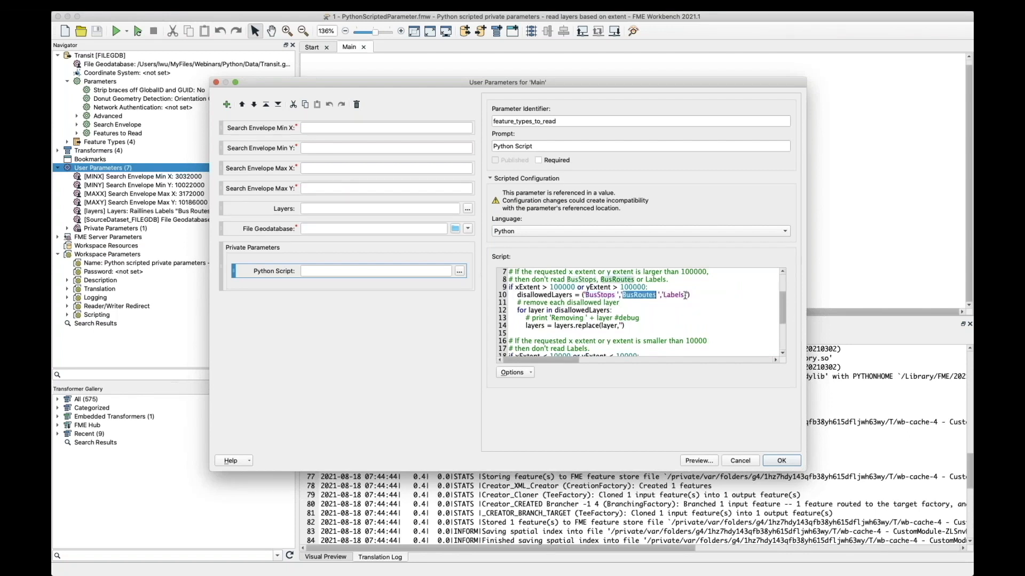
{"action": "double_click", "coordinate": [680, 295]}
{"action": "left_click", "coordinate": [605, 303]}
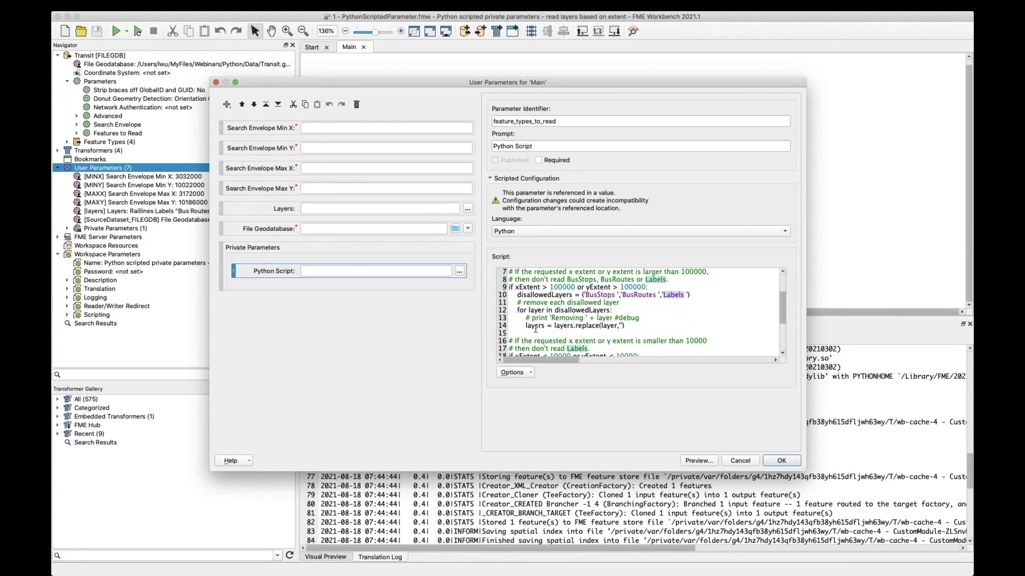
{"action": "left_click_drag", "start_coordinate": [525, 326], "coordinate": [627, 326]}
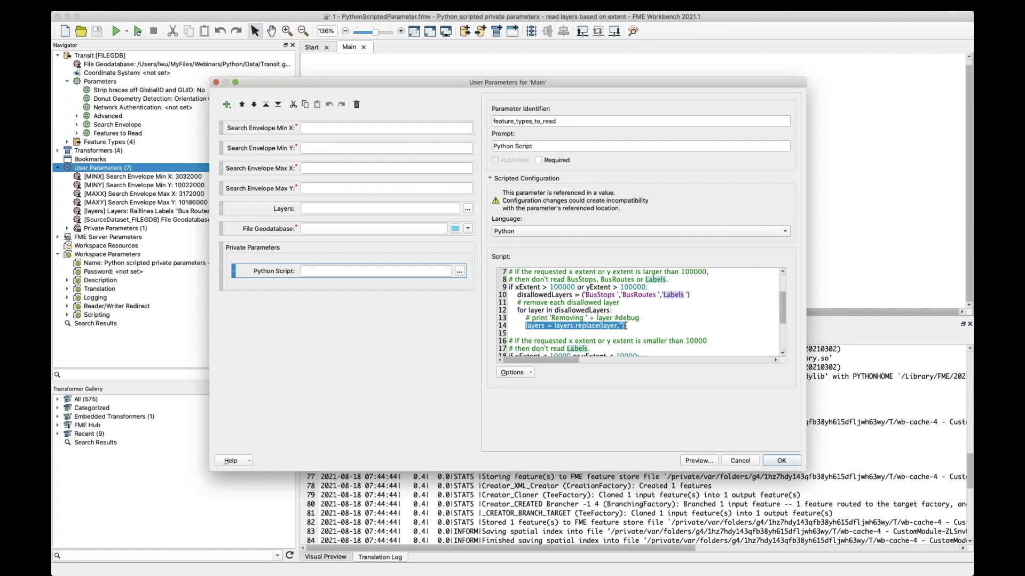
Step: Examine the script's condition for extents below 10000 and its disallowedLayers entry
{"action": "scroll", "coordinate": [614, 322], "scroll_direction": "up", "scroll_amount": 3}
{"action": "scroll", "coordinate": [600, 319], "scroll_direction": "down", "scroll_amount": 3}
{"action": "scroll", "coordinate": [600, 319], "scroll_direction": "down", "scroll_amount": 2}
{"action": "left_click_drag", "start_coordinate": [510, 310], "coordinate": [649, 318]}
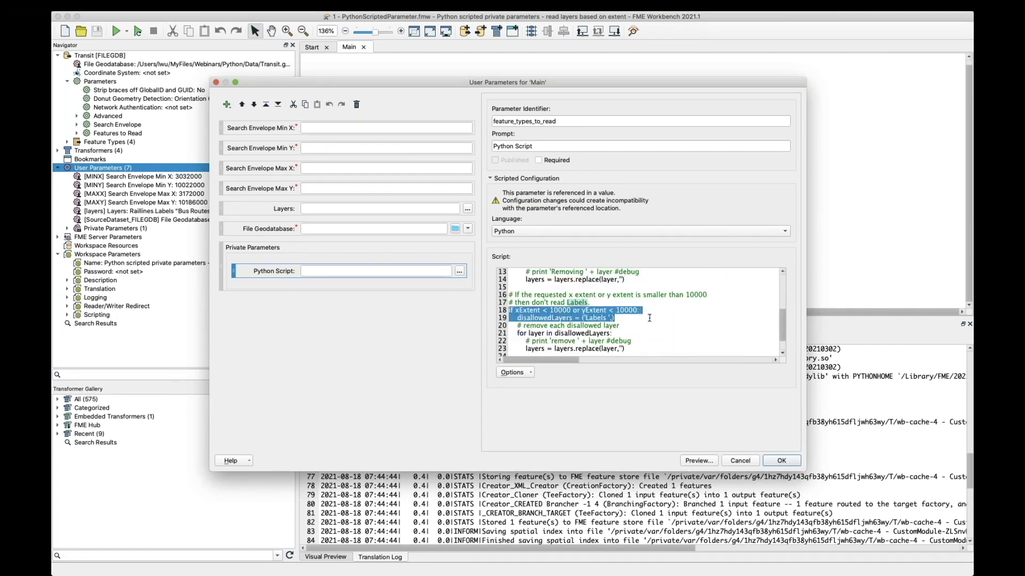
{"action": "left_click", "coordinate": [653, 321]}
{"action": "scroll", "coordinate": [594, 321], "scroll_direction": "down", "scroll_amount": 1}
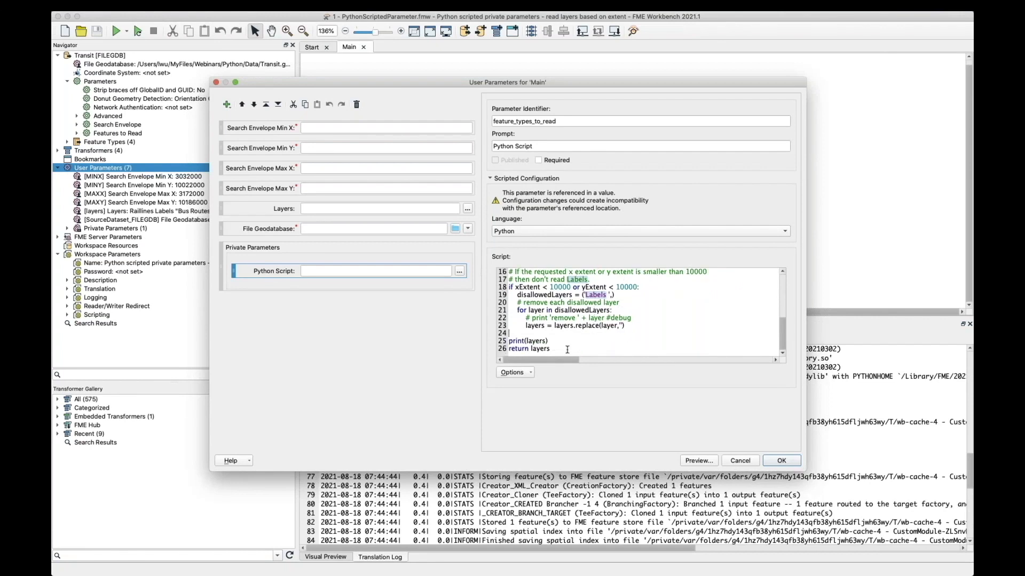
Step: Revisit the start of the script to check how the layers variable is assigned from the published parameter
{"action": "scroll", "coordinate": [614, 331], "scroll_direction": "up", "scroll_amount": 5}
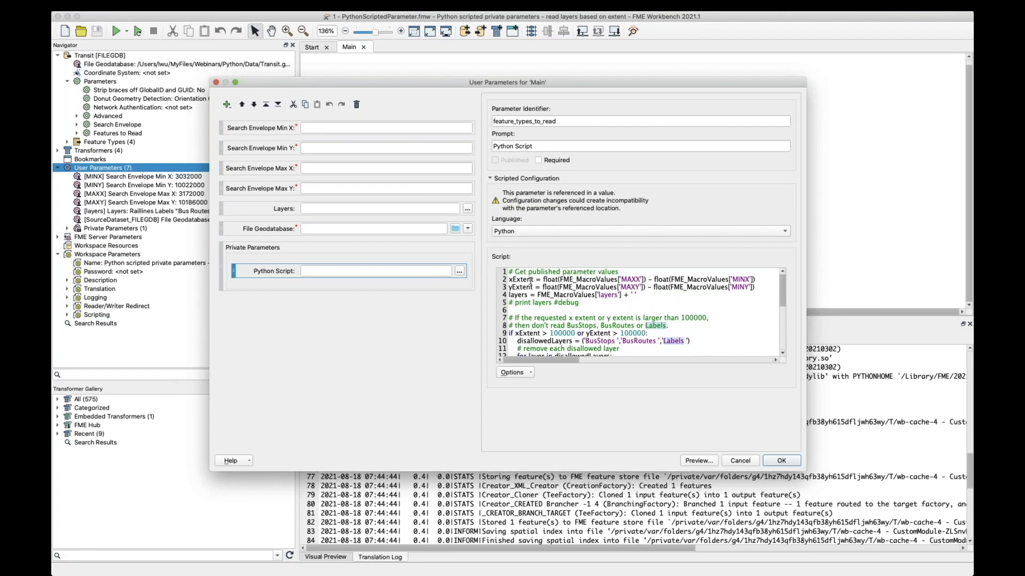
{"action": "left_click_drag", "start_coordinate": [536, 295], "coordinate": [621, 295]}
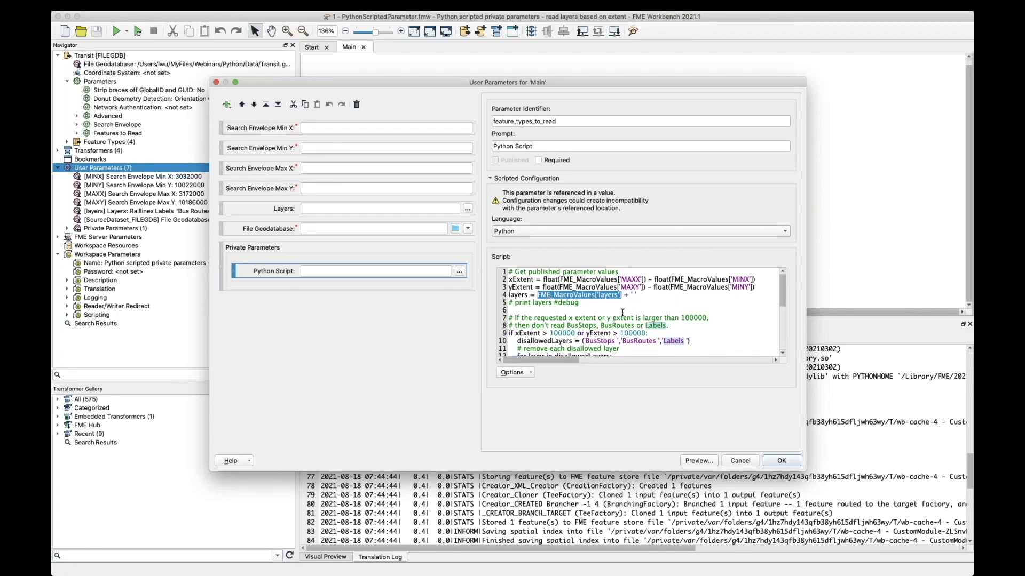
{"action": "double_click", "coordinate": [518, 295]}
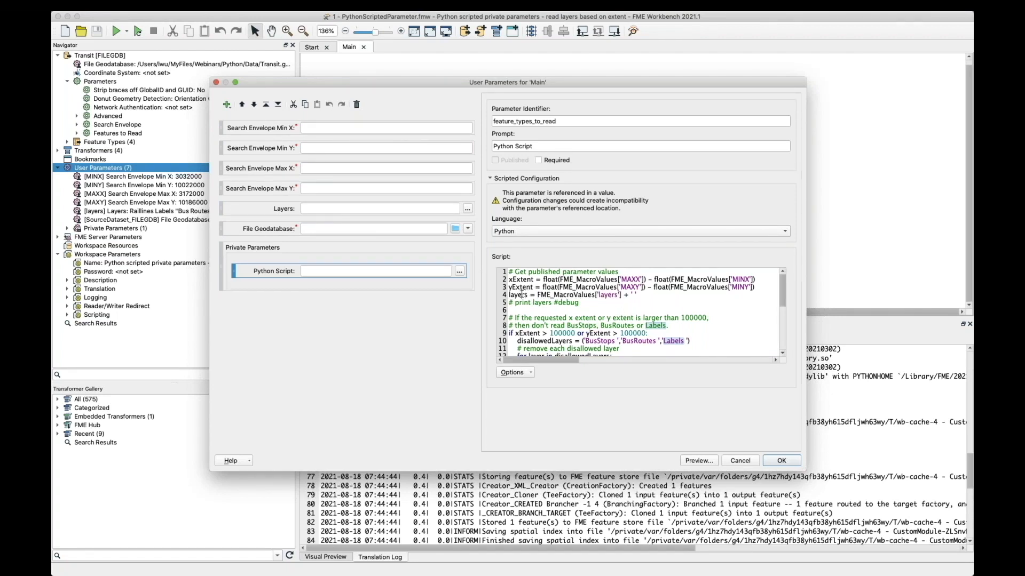
Step: Examine the closing print(layers) and return layers lines of the script, and close the parameter manager without saving
{"action": "scroll", "coordinate": [515, 286], "scroll_direction": "down", "scroll_amount": 5}
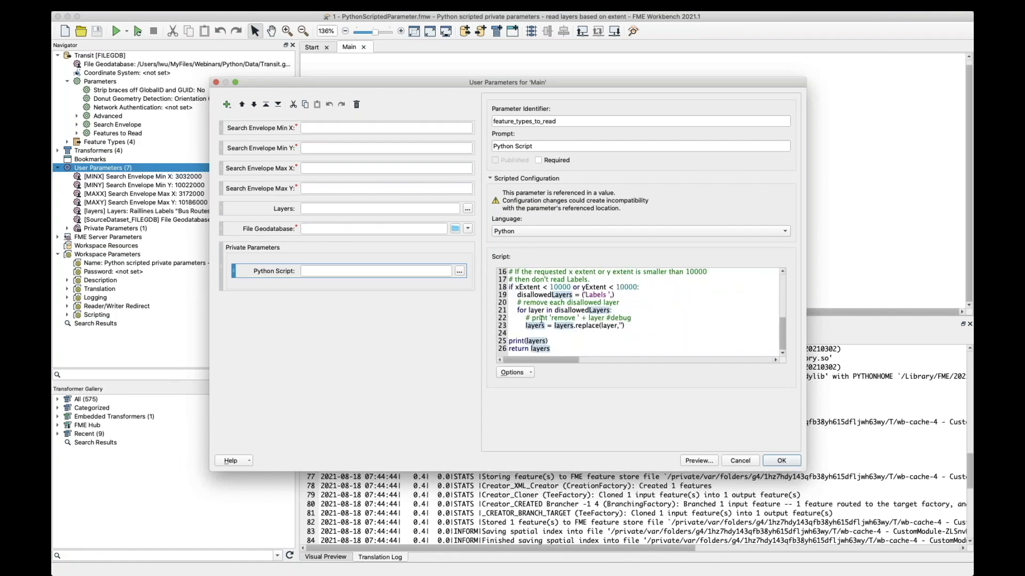
{"action": "left_click_drag", "start_coordinate": [551, 349], "coordinate": [510, 350]}
{"action": "left_click", "coordinate": [567, 347]}
{"action": "left_click_drag", "start_coordinate": [510, 350], "coordinate": [554, 352]}
{"action": "left_click", "coordinate": [564, 348]}
{"action": "left_click_drag", "start_coordinate": [575, 352], "coordinate": [503, 342]}
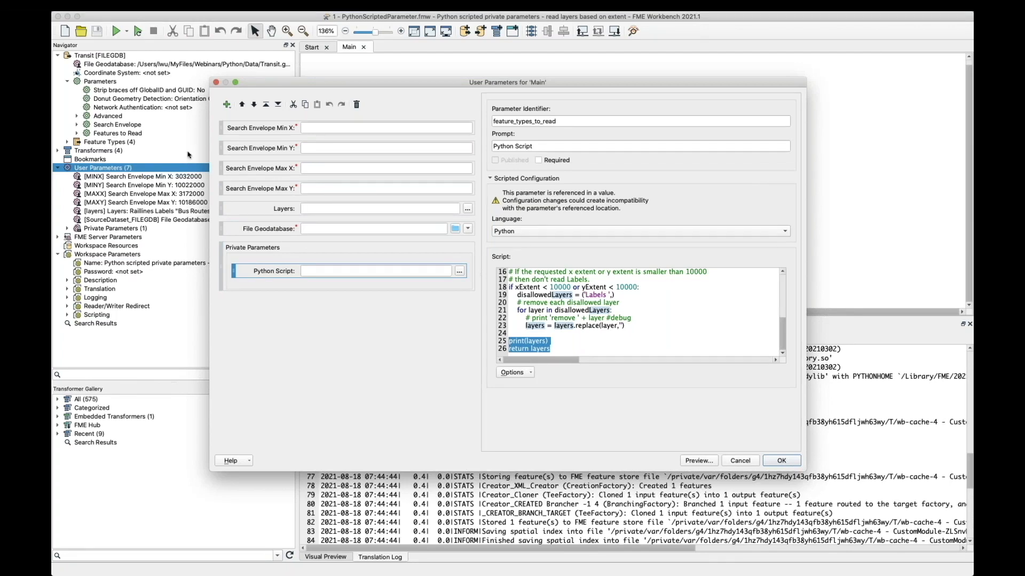
{"action": "left_click", "coordinate": [753, 462]}
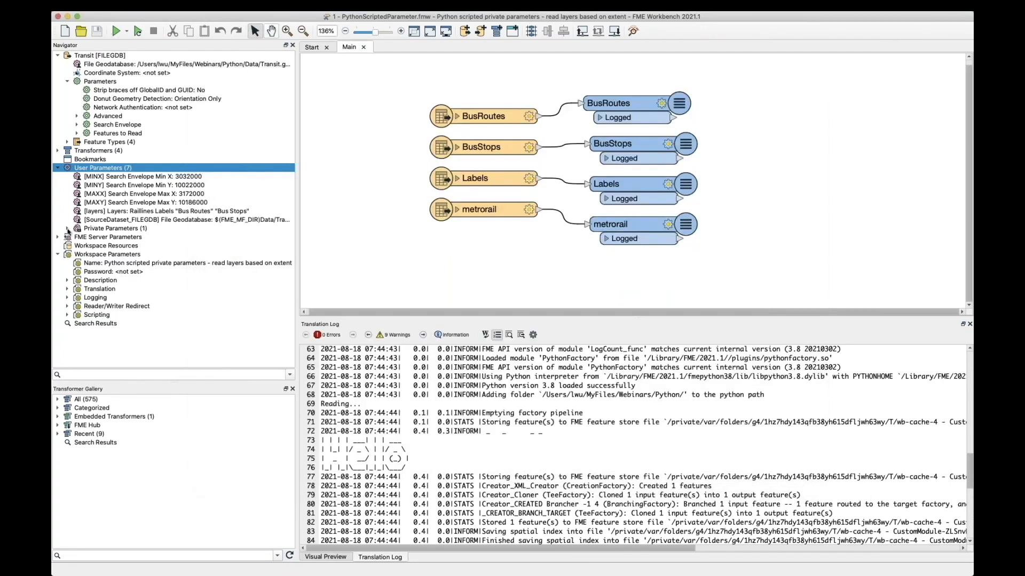
Step: Expand the private parameters to locate feature_types_to_read, and reveal the Transit reader's Features to Read settings
{"action": "left_click", "coordinate": [68, 229]}
{"action": "left_click", "coordinate": [119, 238]}
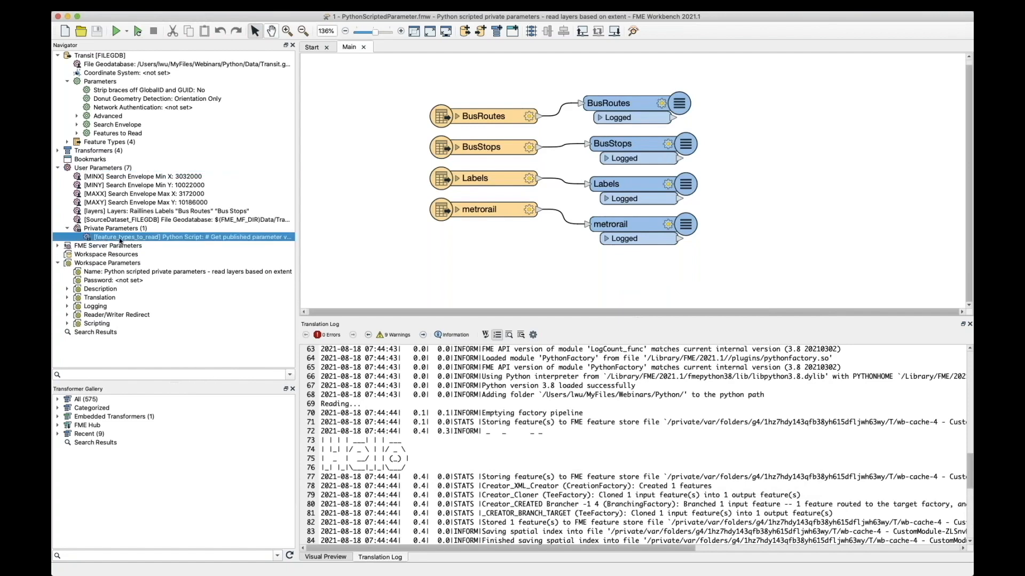
{"action": "left_click", "coordinate": [77, 133]}
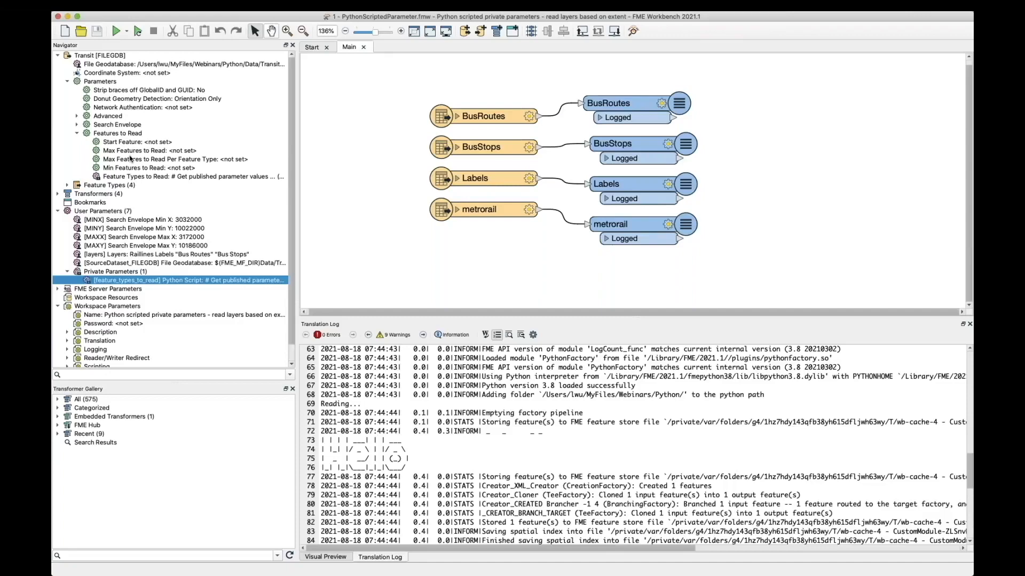
Step: Review the script behind the Transit reader's Feature Types to Read parameter, focusing on its return layers line, and close it without changes
{"action": "left_click", "coordinate": [131, 176]}
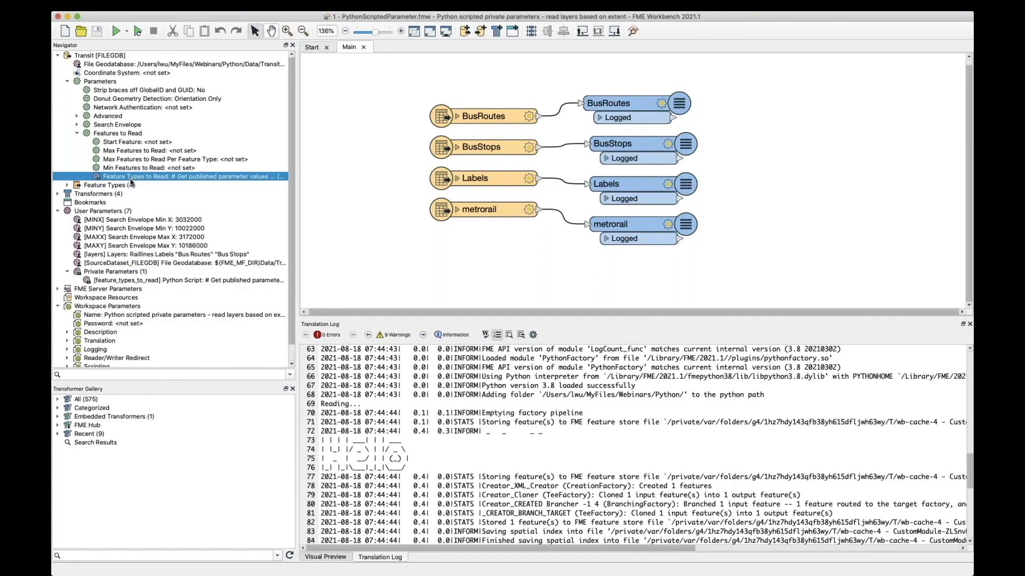
{"action": "double_click", "coordinate": [131, 178]}
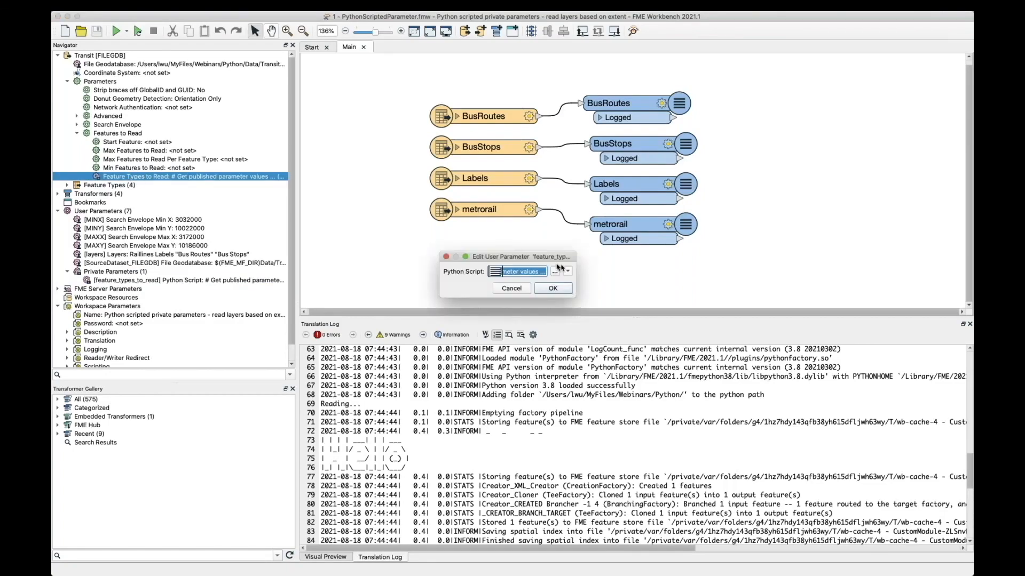
{"action": "left_click", "coordinate": [555, 272]}
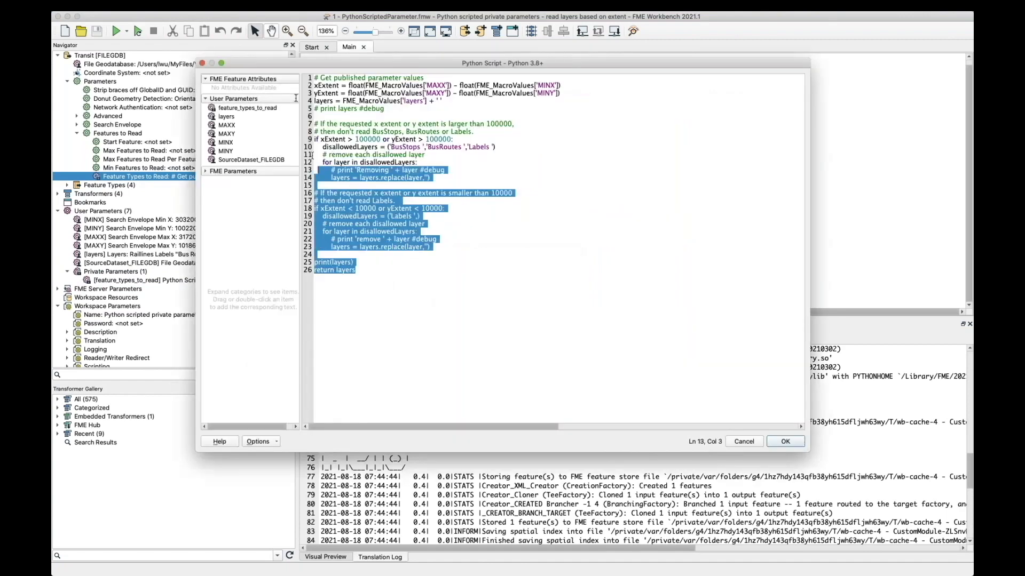
{"action": "left_click", "coordinate": [437, 199]}
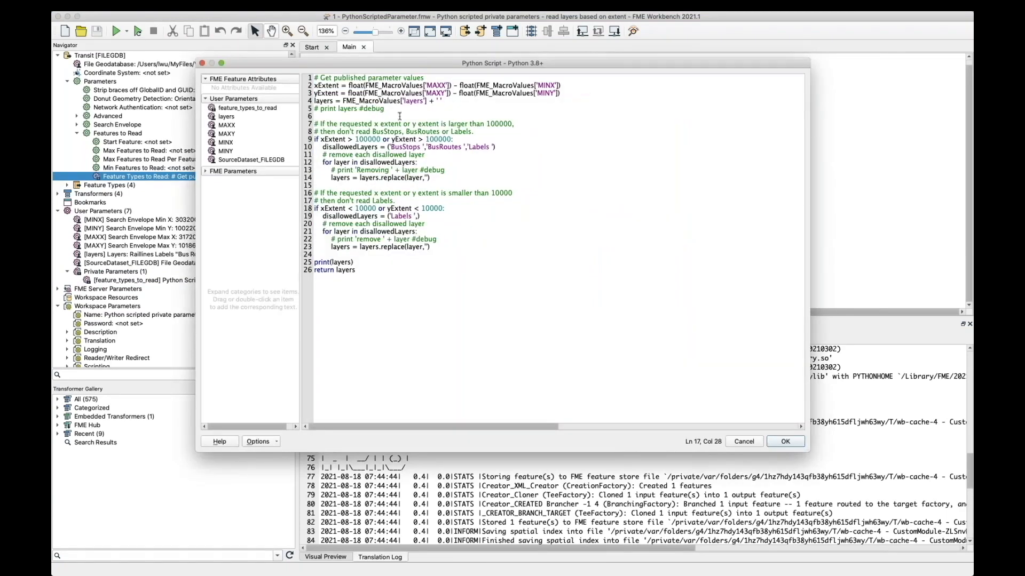
{"action": "triple_click", "coordinate": [355, 271]}
{"action": "left_click", "coordinate": [744, 442]}
{"action": "left_click", "coordinate": [509, 289]}
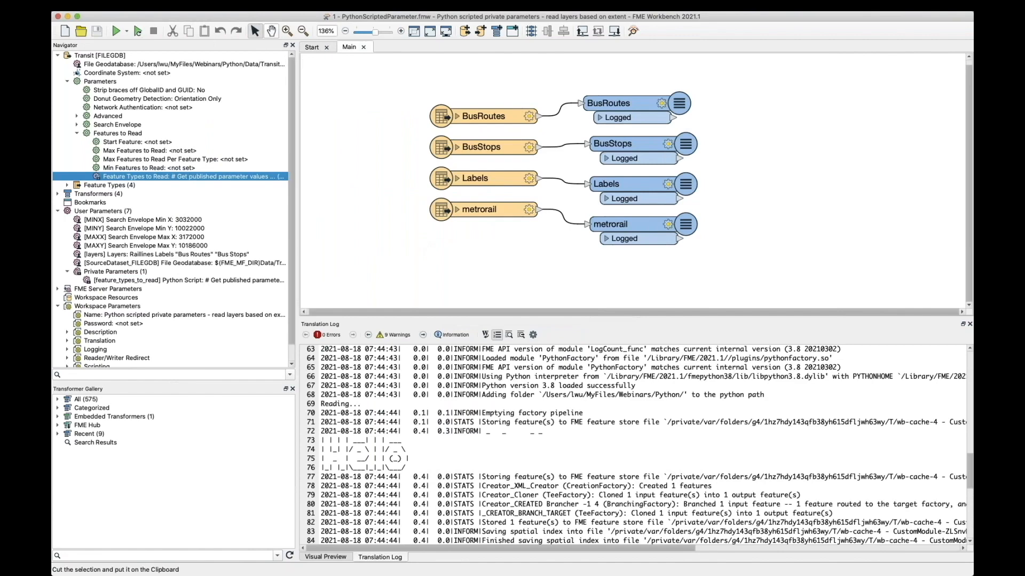
Step: Run the workspace with the GreaterThan100000 preset values and Bus Routes, Bus Stops, Labels and Raillines all selected as layers
{"action": "left_click", "coordinate": [127, 32]}
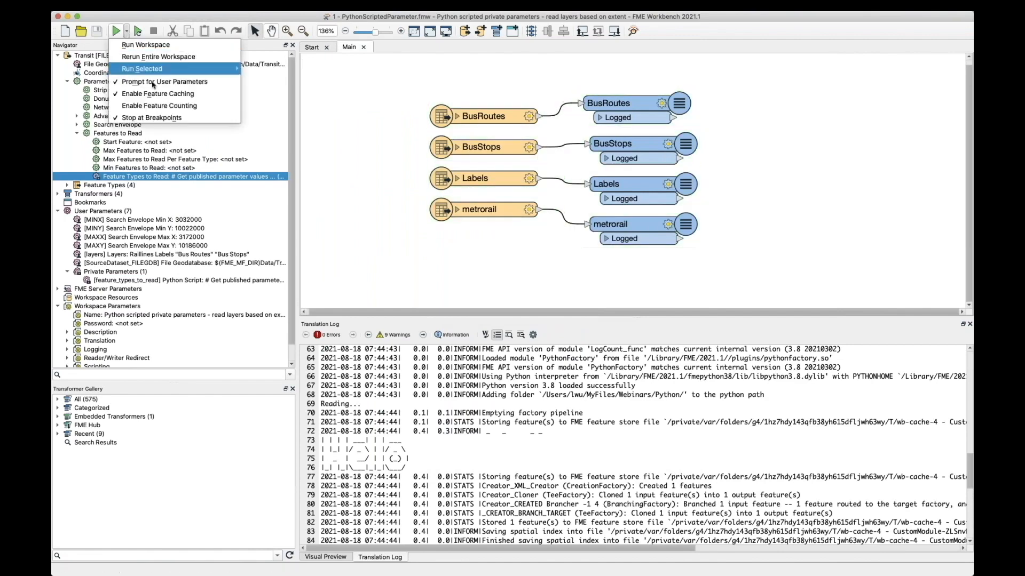
{"action": "left_click", "coordinate": [345, 169]}
{"action": "left_click", "coordinate": [116, 32]}
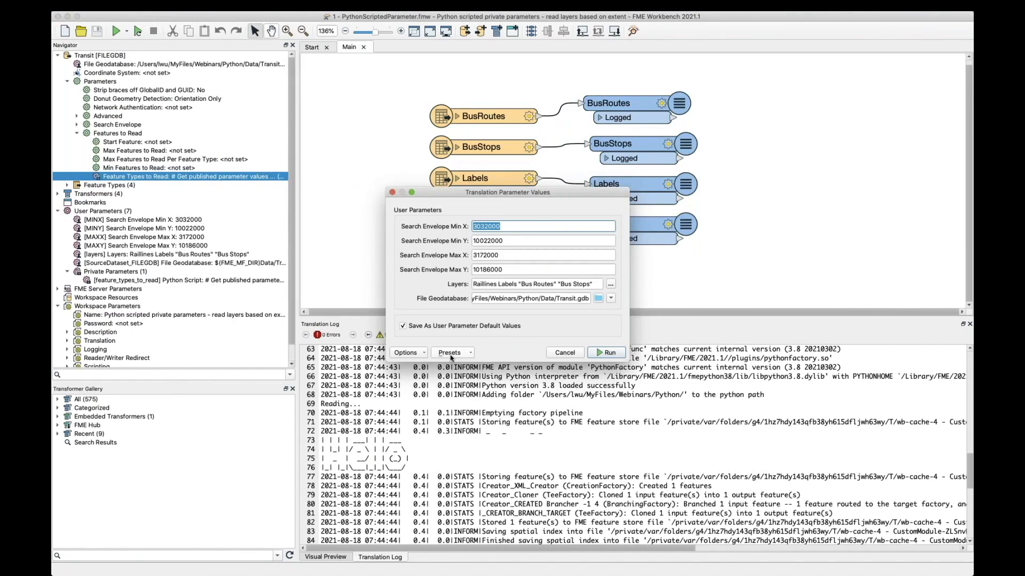
{"action": "left_click", "coordinate": [450, 355]}
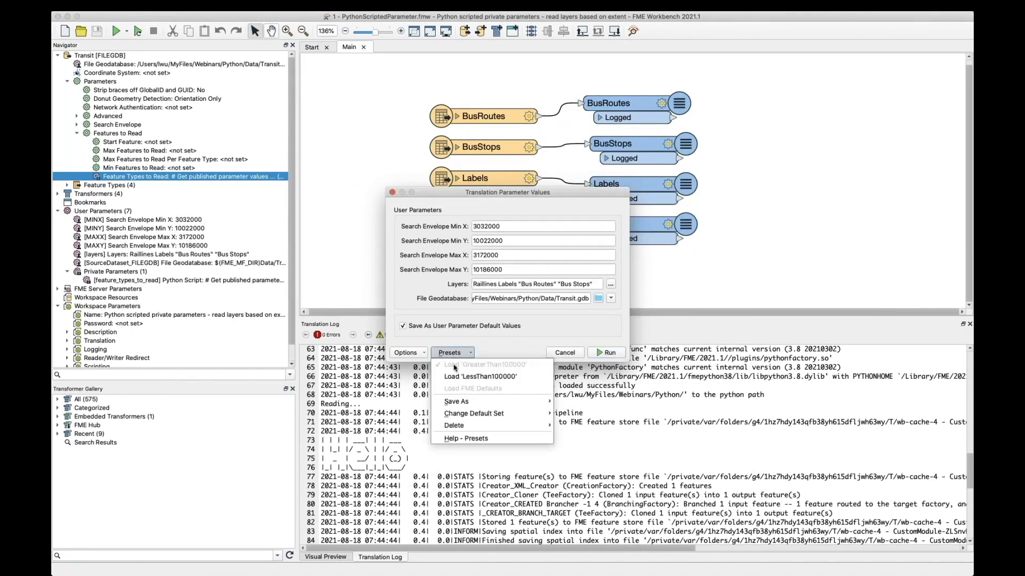
{"action": "left_click", "coordinate": [511, 344]}
{"action": "left_click", "coordinate": [470, 352]}
{"action": "left_click", "coordinate": [479, 279]}
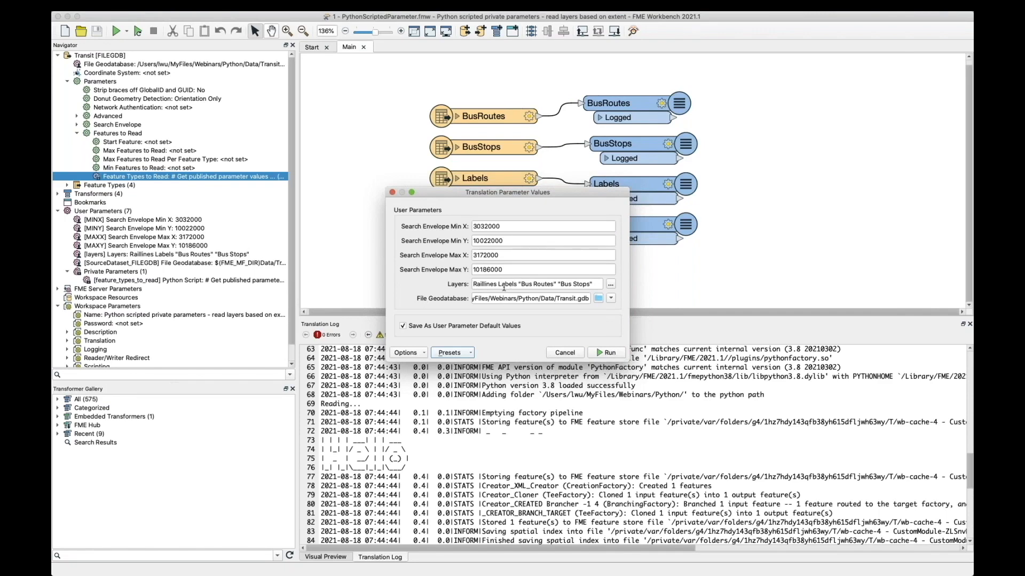
{"action": "left_click", "coordinate": [611, 284]}
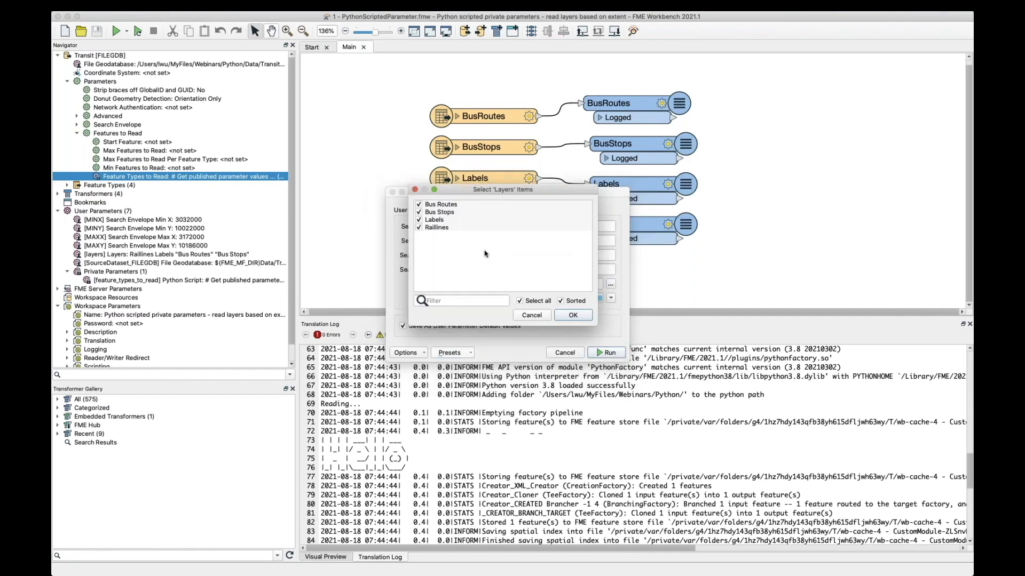
{"action": "left_click", "coordinate": [572, 315]}
{"action": "left_click", "coordinate": [606, 353]}
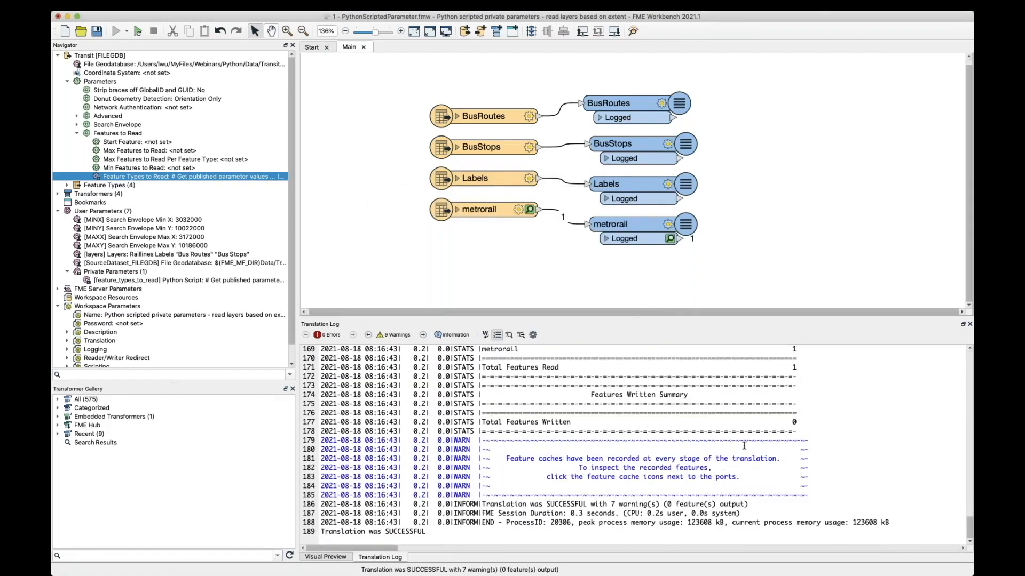
Step: Inspect the metrorail reader's cached features and examine the --layers argument in the translation log's command line
{"action": "left_click_drag", "start_coordinate": [388, 72], "coordinate": [608, 277]}
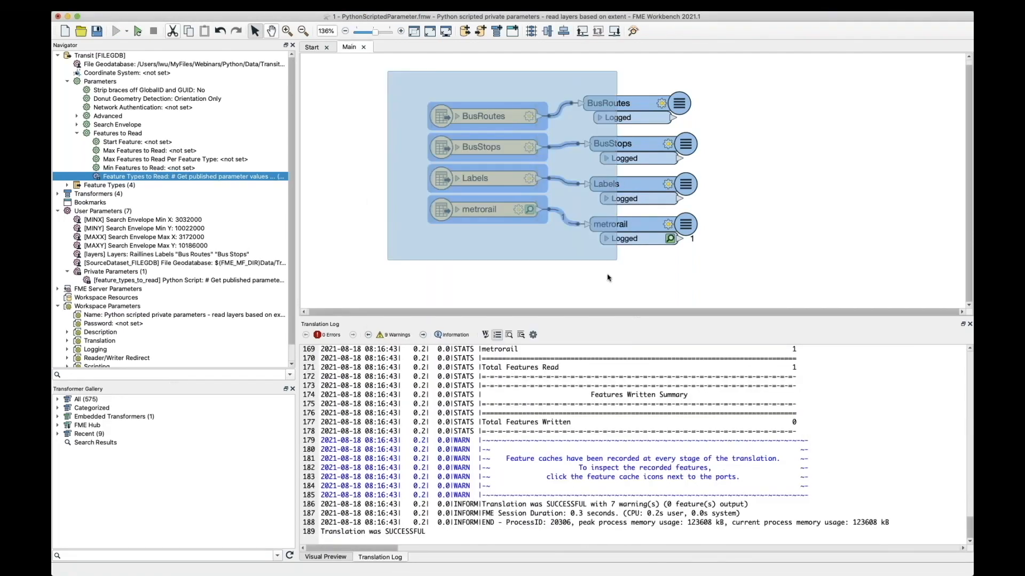
{"action": "left_click", "coordinate": [495, 210]}
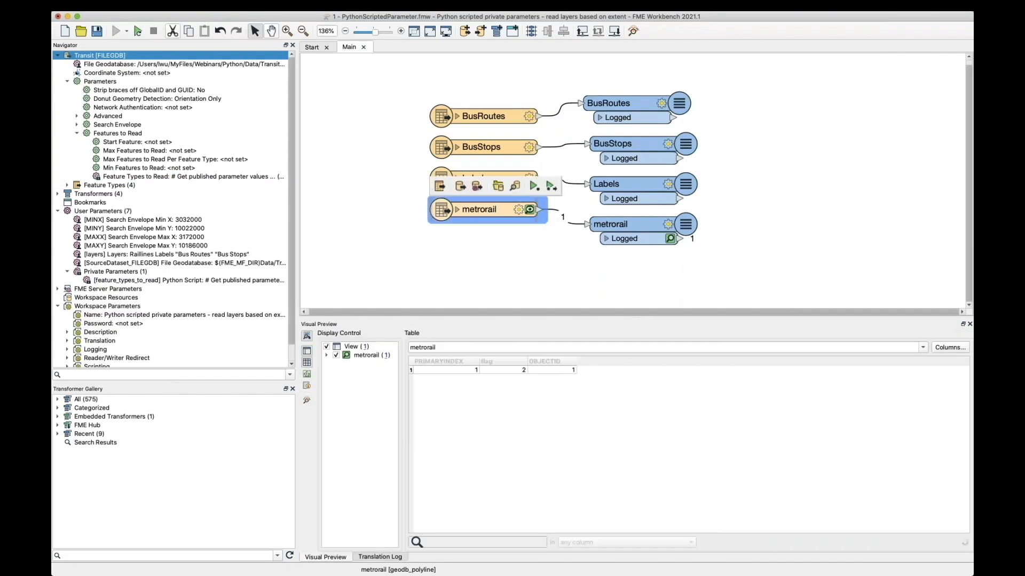
{"action": "left_click", "coordinate": [399, 558]}
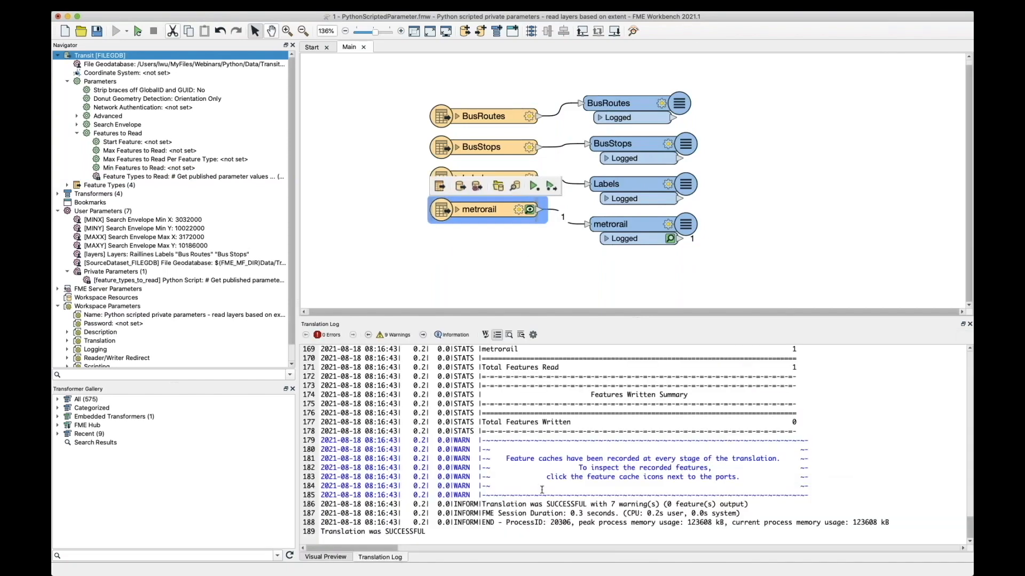
{"action": "scroll", "coordinate": [542, 489], "scroll_direction": "up", "scroll_amount": 20}
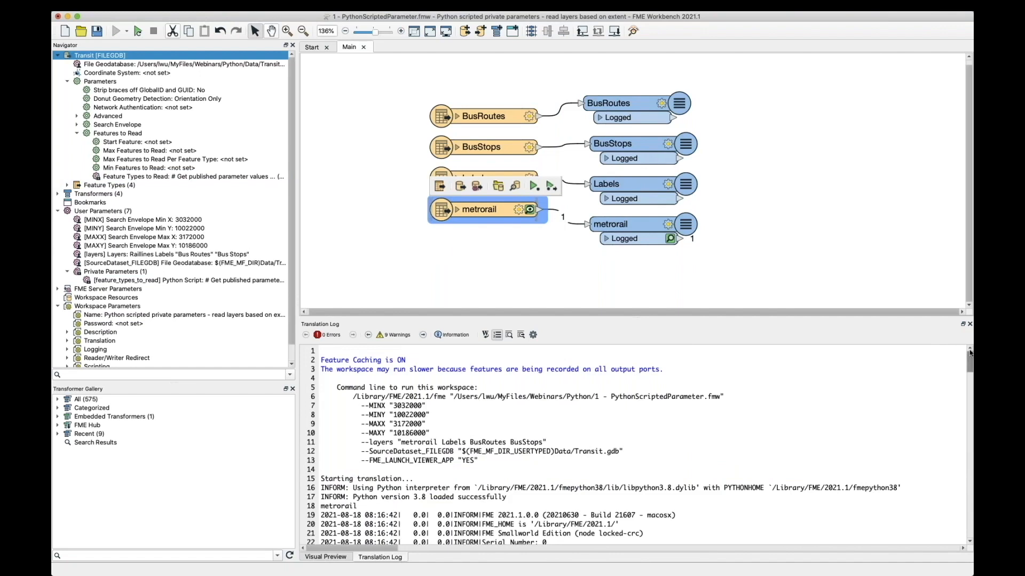
{"action": "left_click_drag", "start_coordinate": [357, 442], "coordinate": [581, 441]}
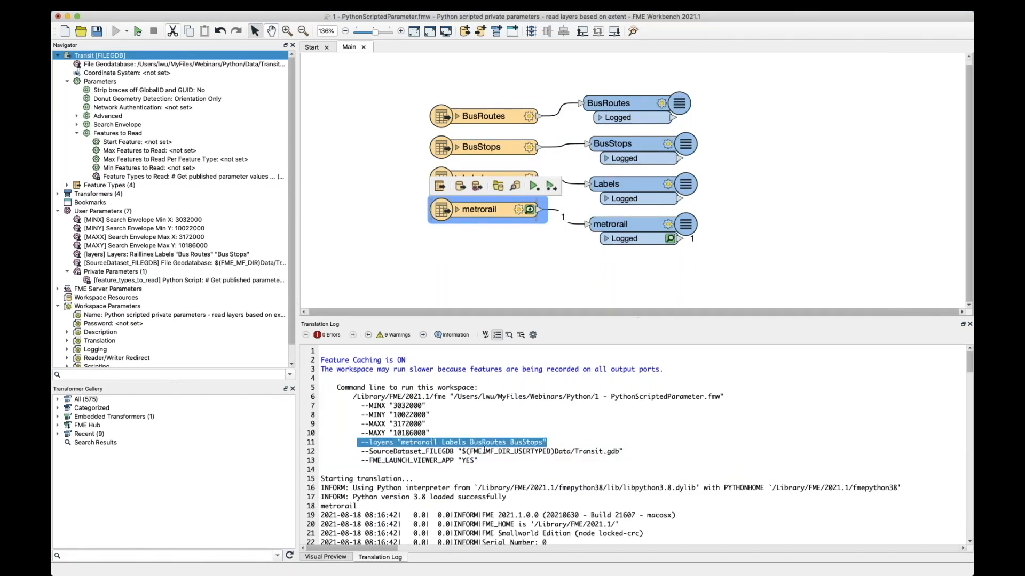
{"action": "scroll", "coordinate": [483, 451], "scroll_direction": "down", "scroll_amount": 2}
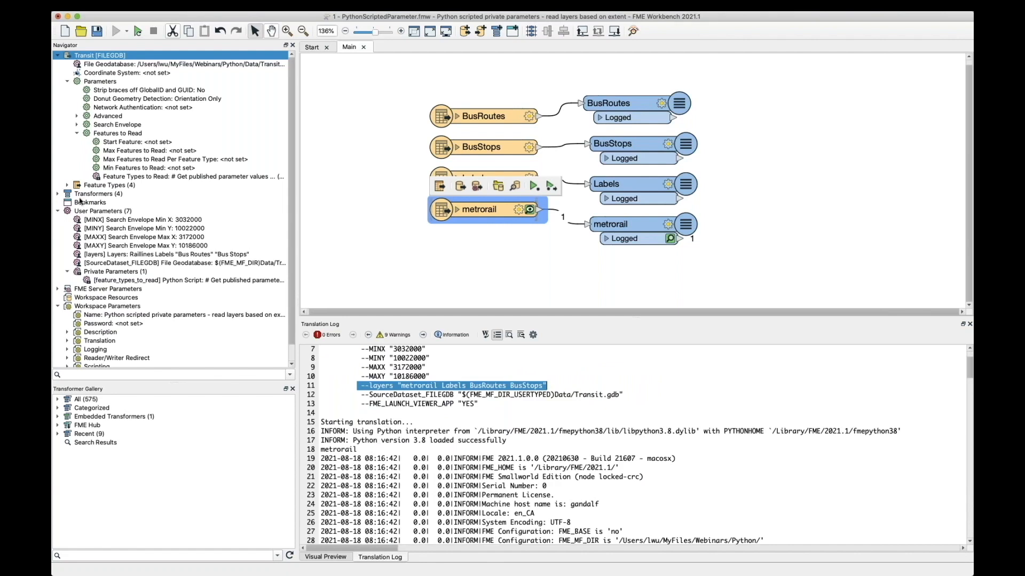
Step: Examine the layer list printed by the script in the translation log and relate it to the Feature Types to Read parameter
{"action": "double_click", "coordinate": [328, 449]}
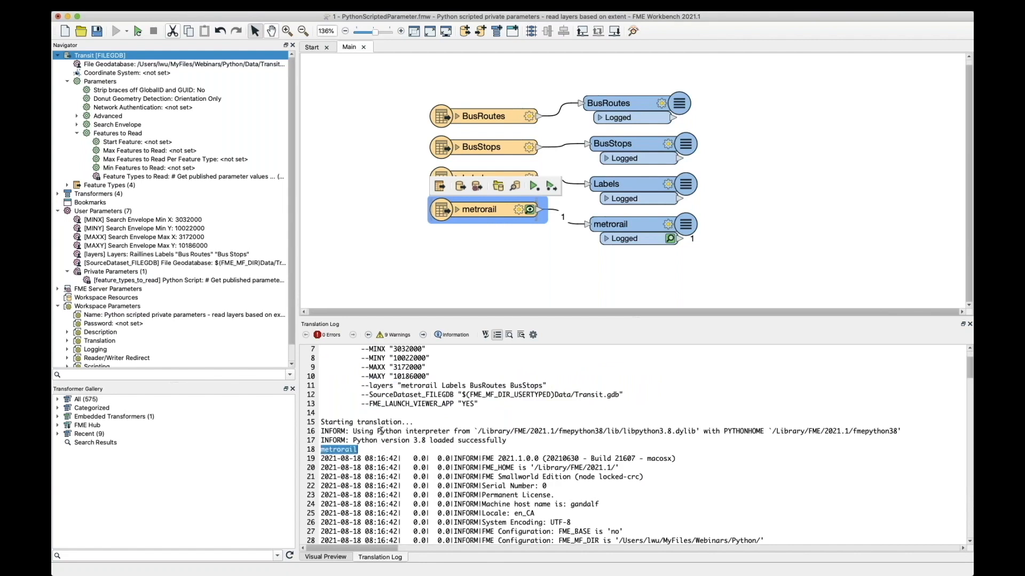
{"action": "scroll", "coordinate": [381, 431], "scroll_direction": "down", "scroll_amount": 2}
{"action": "left_click", "coordinate": [341, 396]}
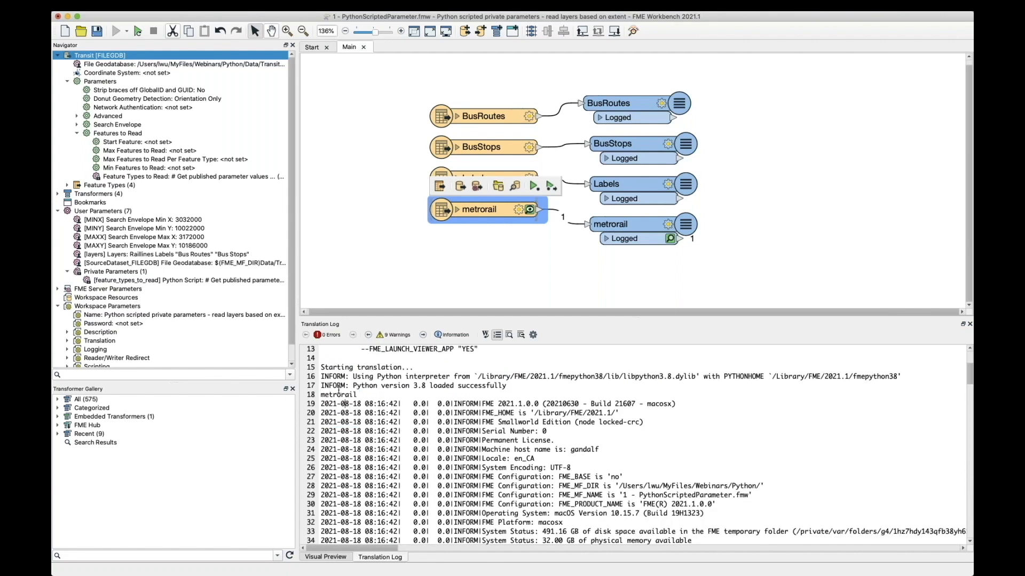
{"action": "double_click", "coordinate": [338, 395]}
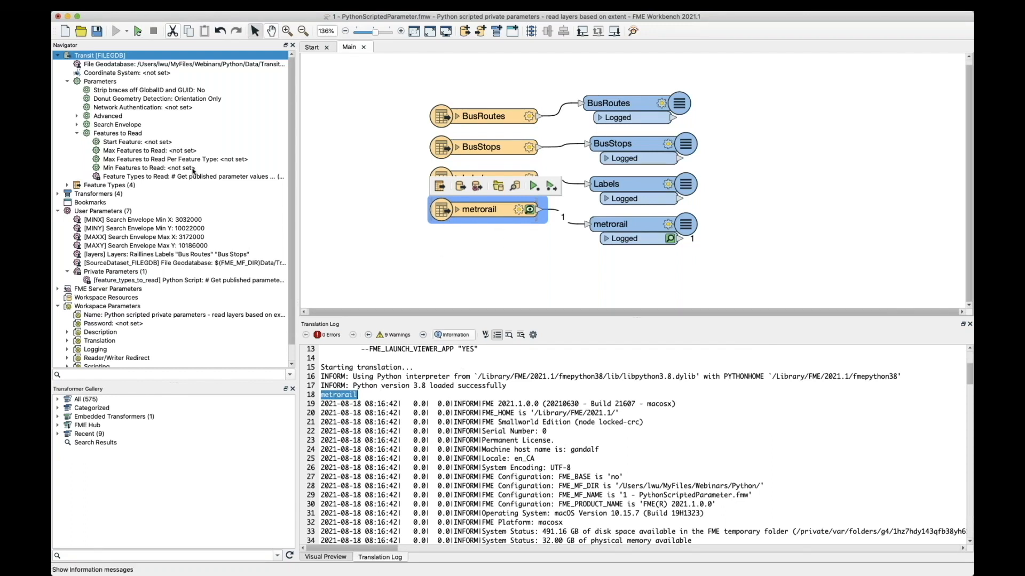
{"action": "left_click", "coordinate": [147, 177]}
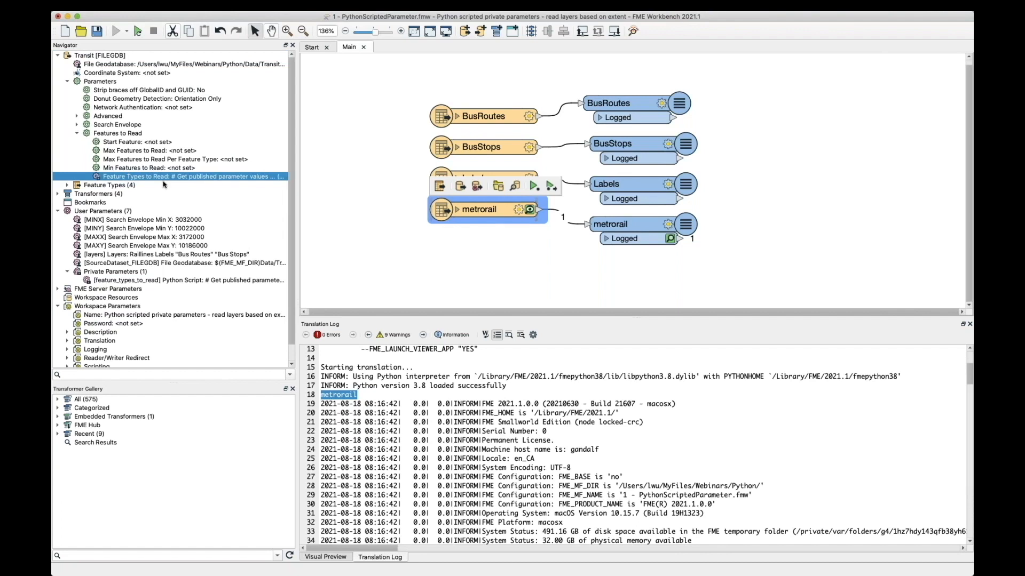
{"action": "left_click", "coordinate": [410, 241]}
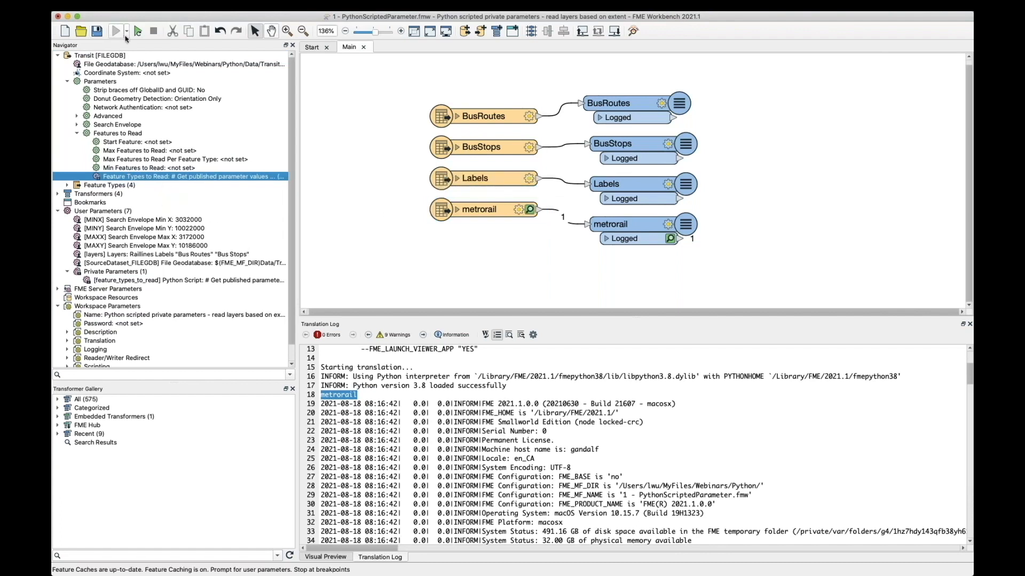
Step: Rerun the entire workspace using the LessThan100000 parameter preset
{"action": "left_click", "coordinate": [127, 32]}
{"action": "left_click", "coordinate": [369, 171]}
{"action": "left_click", "coordinate": [137, 32]}
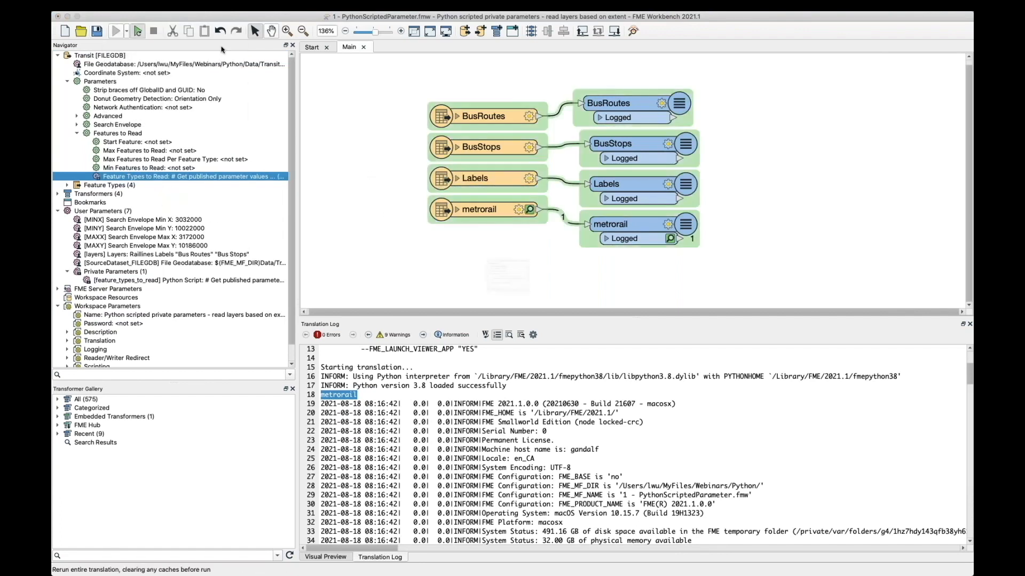
{"action": "left_click", "coordinate": [470, 353]}
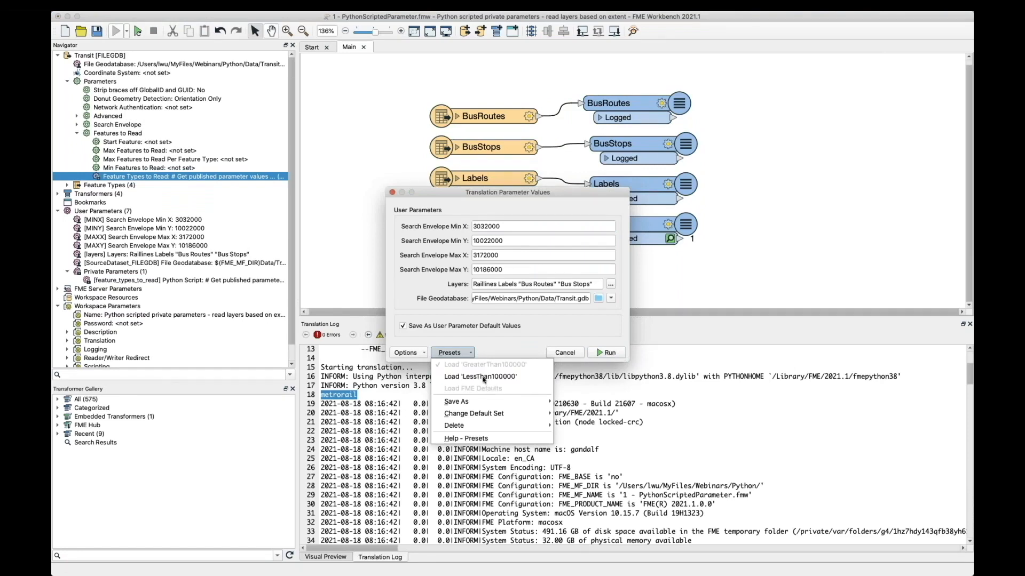
{"action": "left_click", "coordinate": [480, 377]}
{"action": "left_click", "coordinate": [606, 353]}
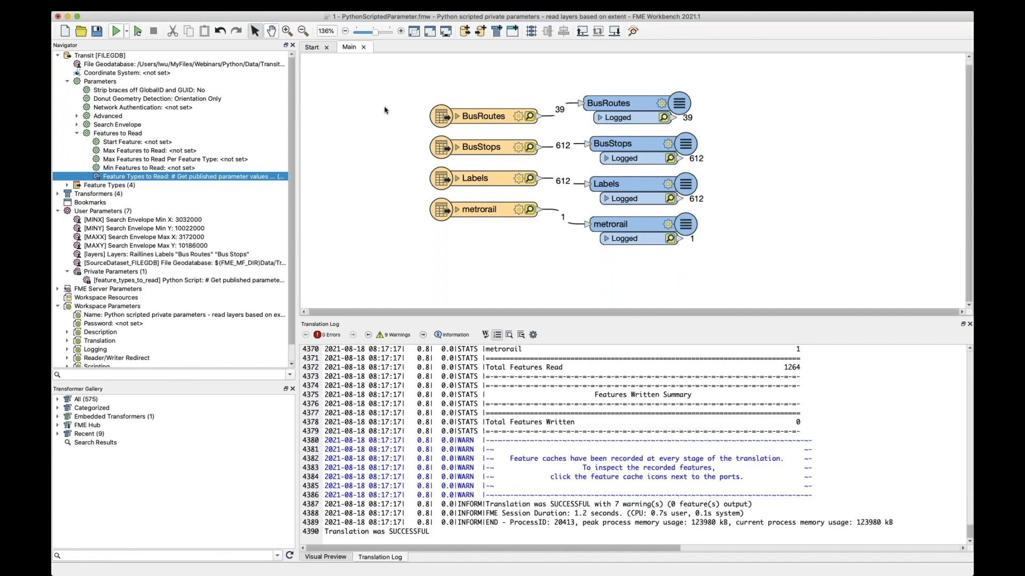
Step: Locate the feature_types_to_read private parameter, and browse the list of FME Server Parameters before collapsing it again
{"action": "left_click", "coordinate": [196, 283]}
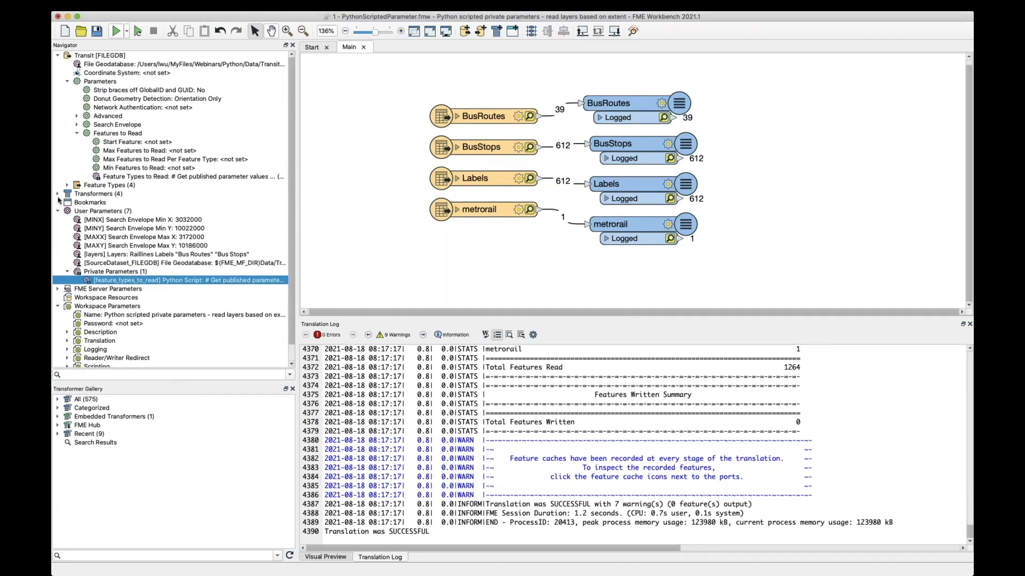
{"action": "left_click", "coordinate": [57, 288]}
{"action": "scroll", "coordinate": [122, 333], "scroll_direction": "down", "scroll_amount": 3}
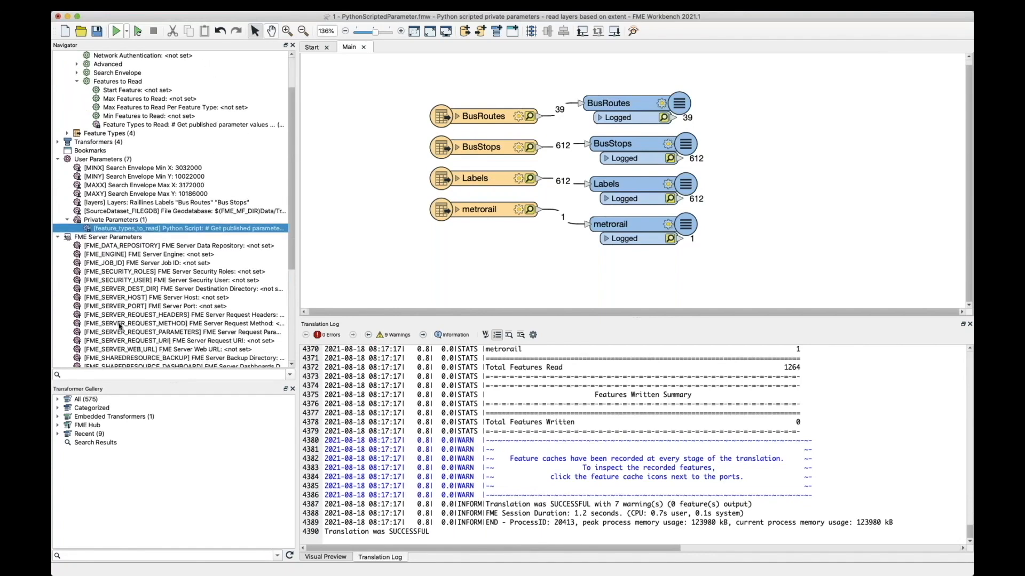
{"action": "left_click", "coordinate": [58, 237]}
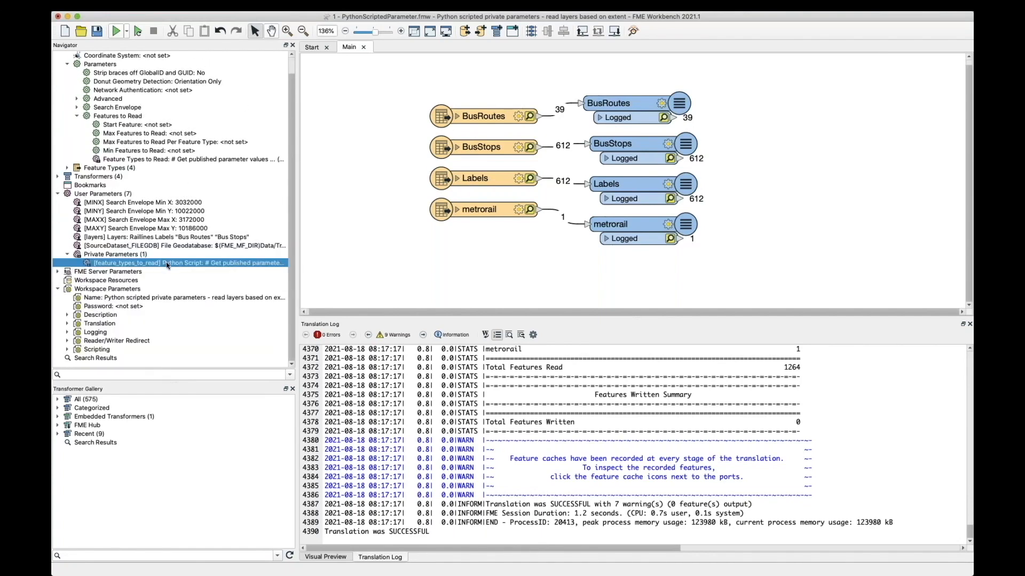
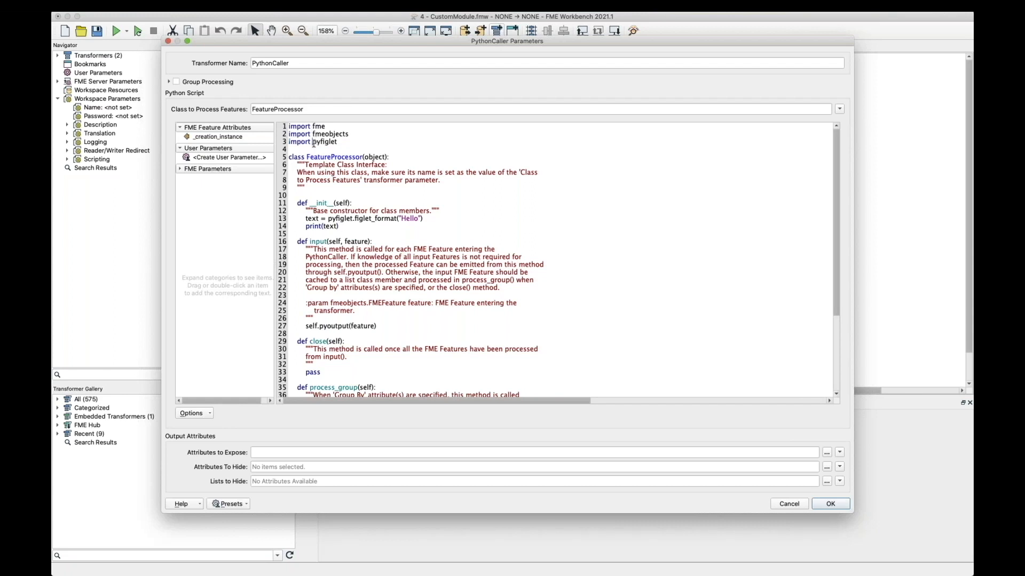
Step: Examine the pyfiglet import and the figlet_format call in the PythonCaller script
{"action": "left_click_drag", "start_coordinate": [313, 143], "coordinate": [347, 145]}
{"action": "scroll", "coordinate": [448, 328], "scroll_direction": "down", "scroll_amount": 4}
{"action": "scroll", "coordinate": [450, 341], "scroll_direction": "up", "scroll_amount": 3}
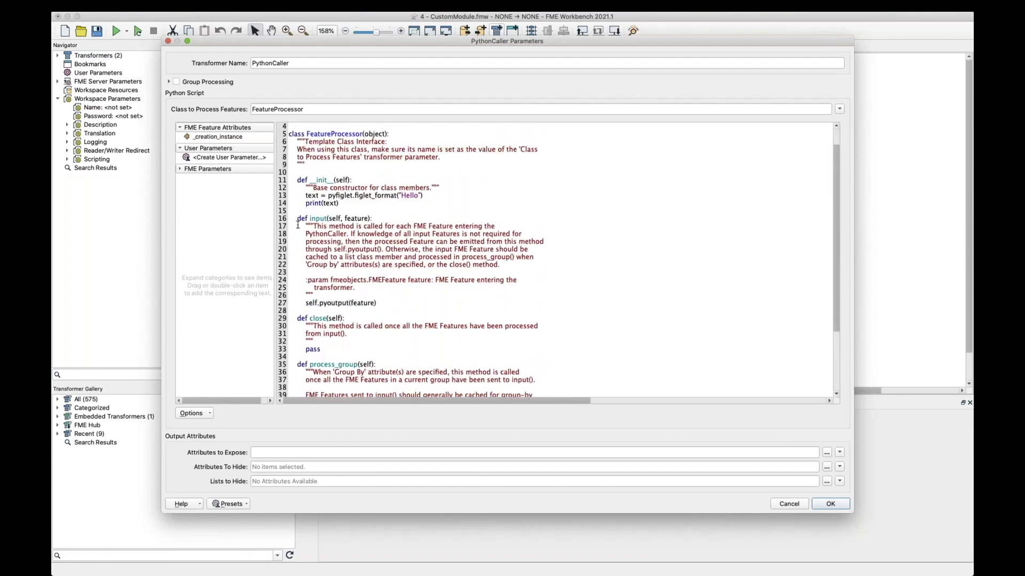
Step: Switch to Terminal and examine the fme python pip install command for pyfiglet, including its --target folder
{"action": "left_click_drag", "start_coordinate": [52, 330], "coordinate": [448, 290]}
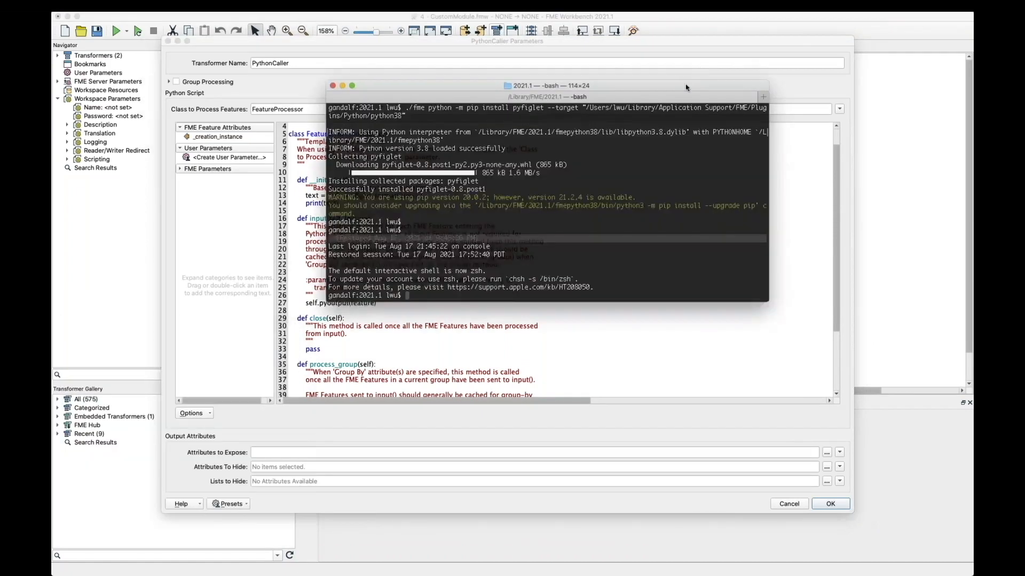
{"action": "mouse_move", "coordinate": [339, 97]}
{"action": "left_mouse_down"}
{"action": "mouse_move", "coordinate": [378, 109]}
{"action": "mouse_move", "coordinate": [348, 96]}
{"action": "mouse_move", "coordinate": [359, 96]}
{"action": "left_mouse_up"}
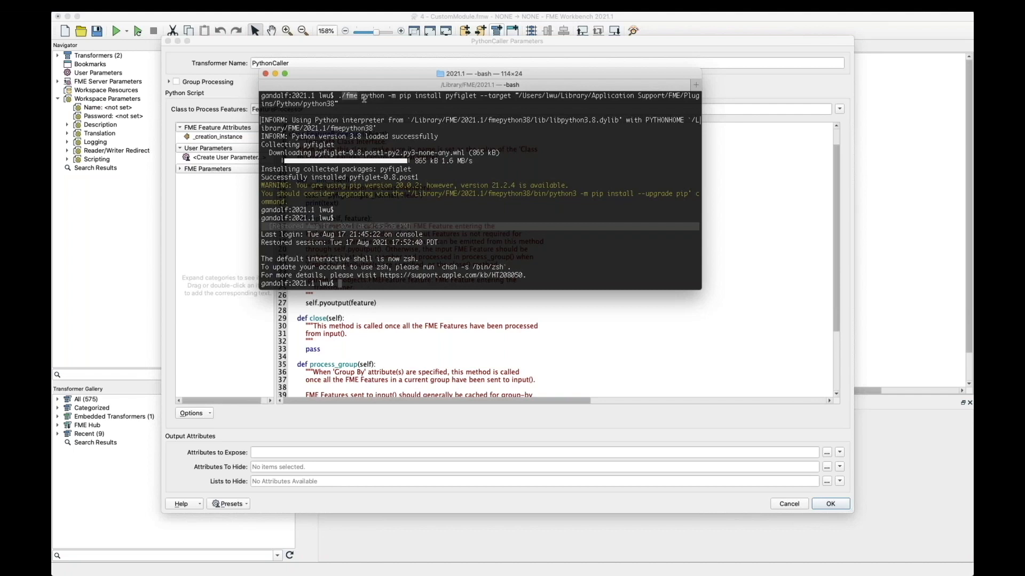
{"action": "left_click_drag", "start_coordinate": [445, 96], "coordinate": [533, 109]}
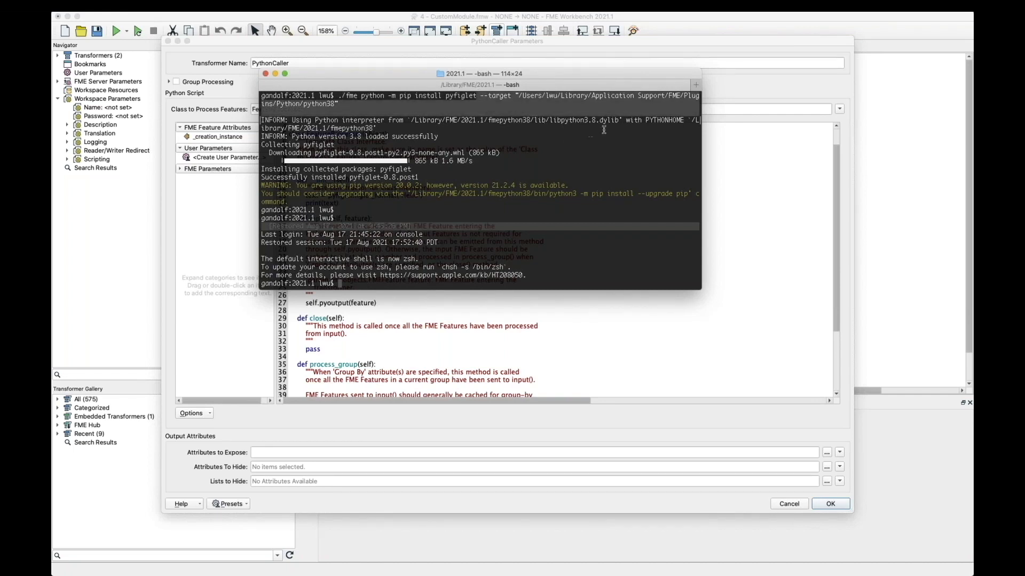
{"action": "left_click", "coordinate": [663, 106]}
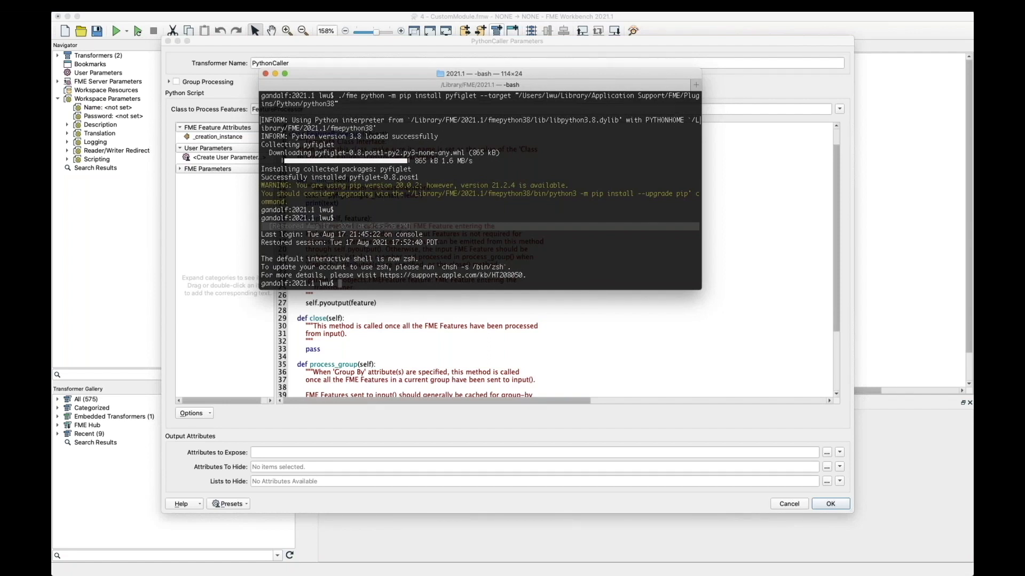
Step: Switch to Finder and browse the FME folder through Plugins and Python to python38
{"action": "left_click_drag", "start_coordinate": [53, 262], "coordinate": [491, 93]}
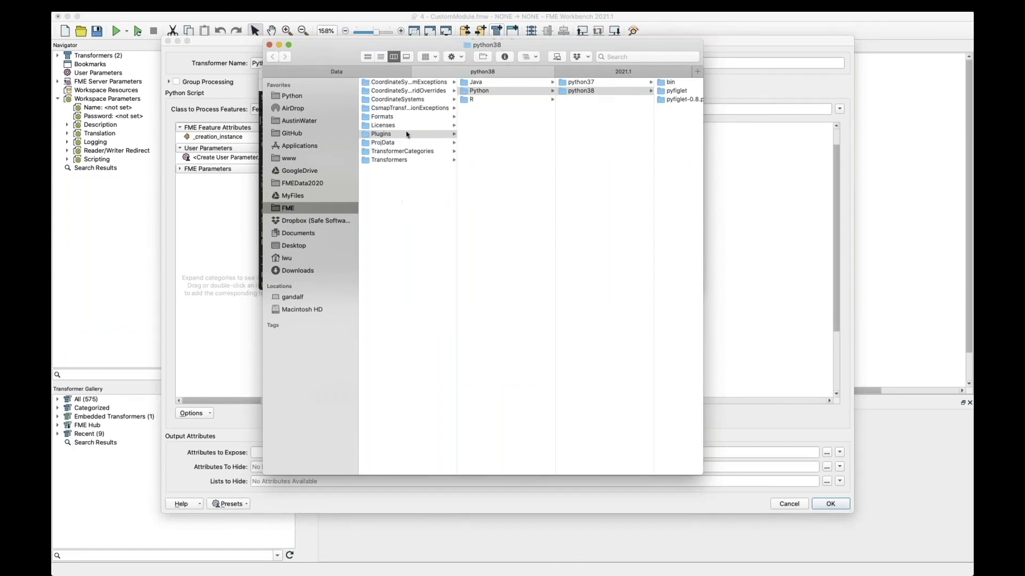
{"action": "left_click", "coordinate": [395, 138]}
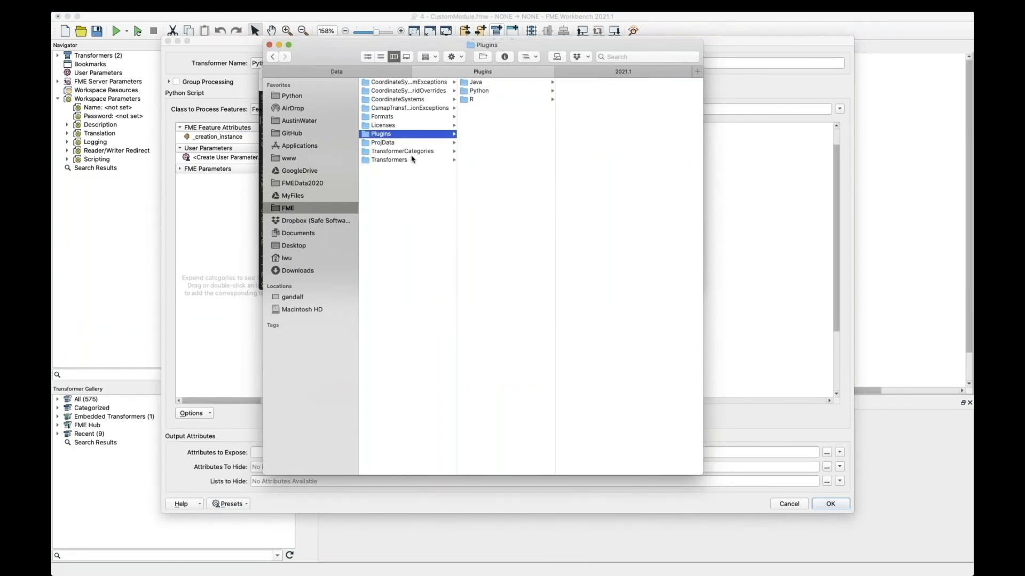
{"action": "left_click", "coordinate": [468, 91]}
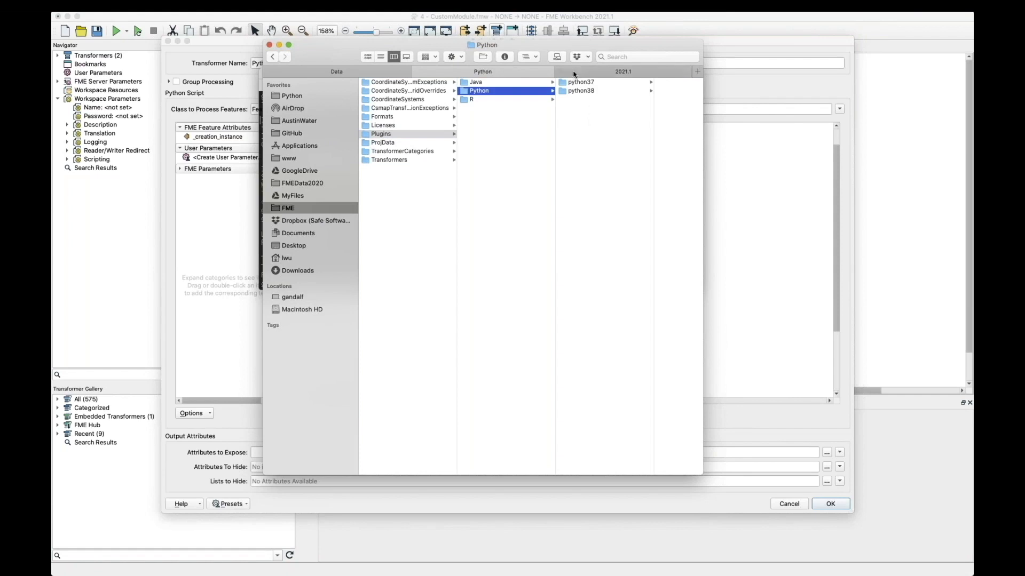
{"action": "left_click", "coordinate": [583, 85]}
{"action": "left_click", "coordinate": [583, 91]}
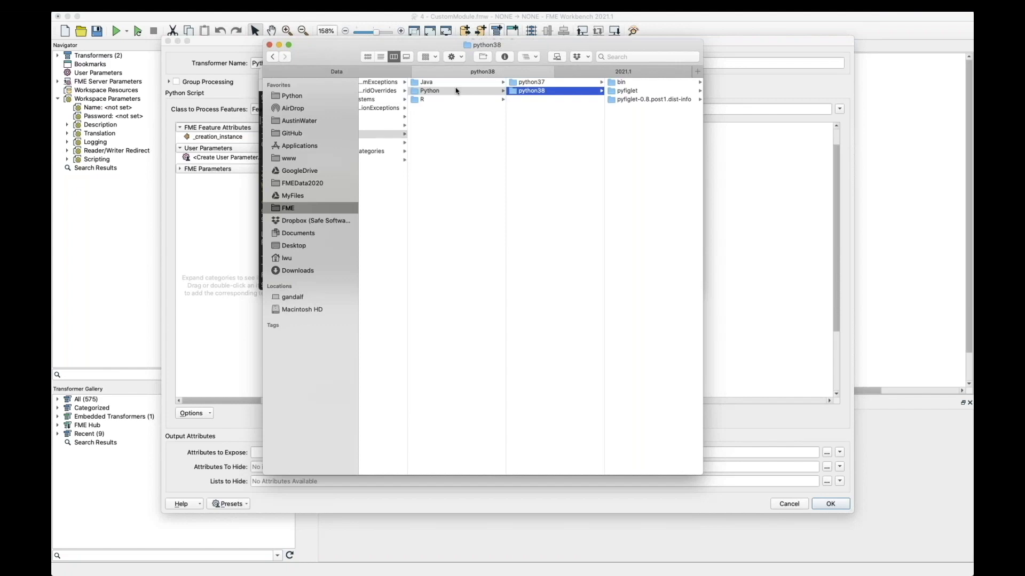
Step: Inspect the installed package folders inside python38, including the contents of pyfiglet, and return to FME Workbench
{"action": "left_click", "coordinate": [550, 133]}
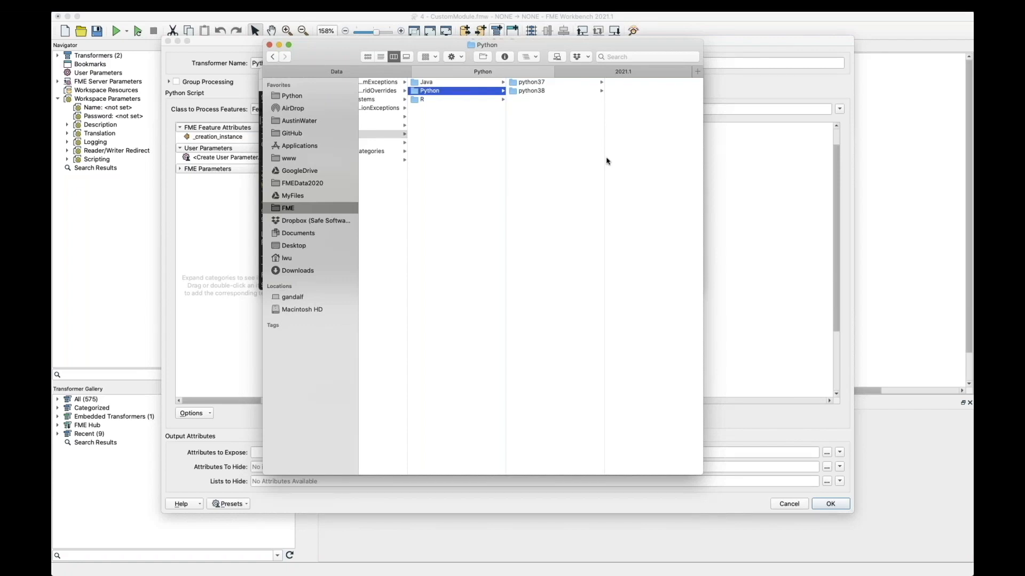
{"action": "left_click", "coordinate": [537, 92]}
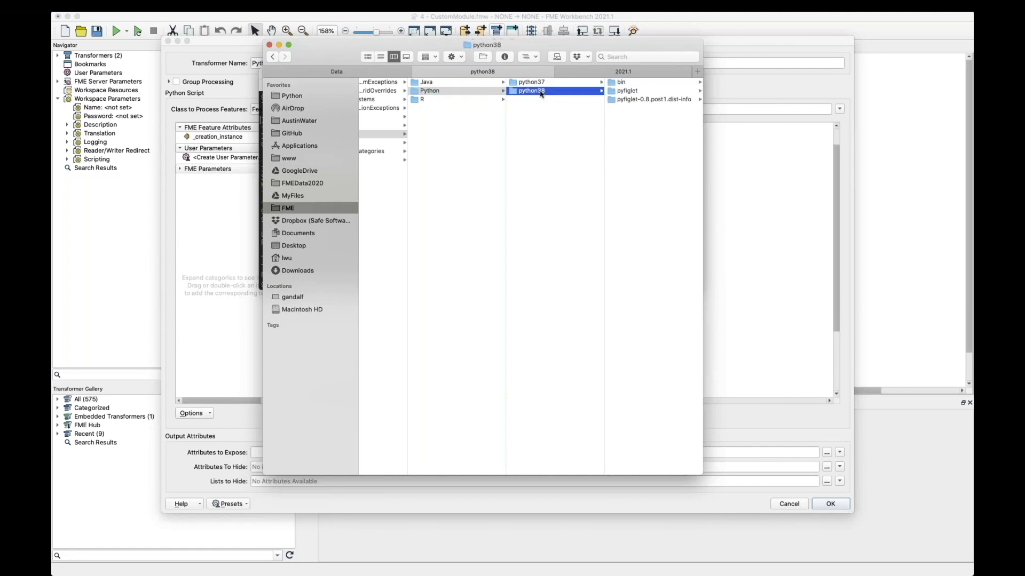
{"action": "left_click_drag", "start_coordinate": [660, 132], "coordinate": [637, 82]}
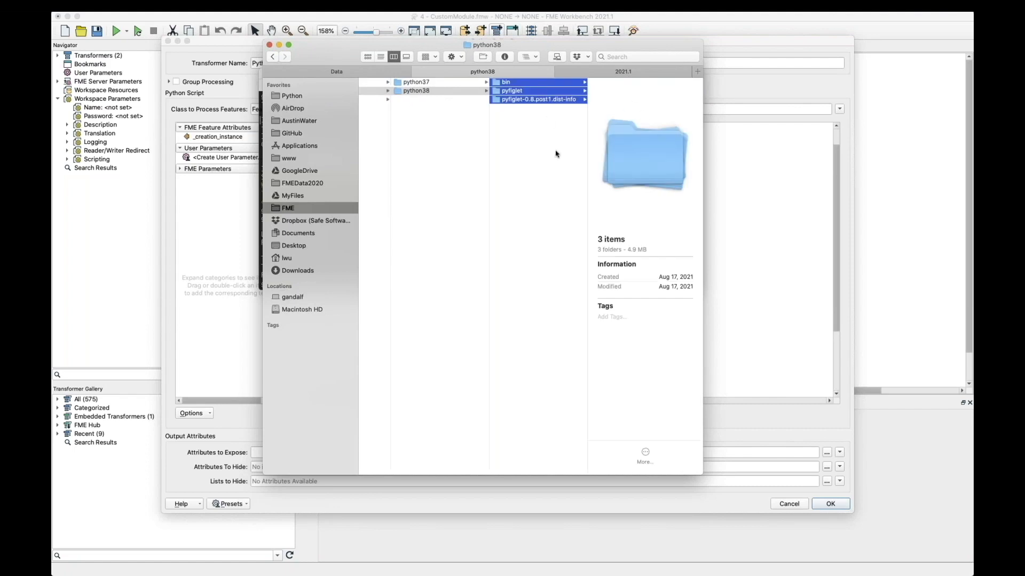
{"action": "key", "text": "Down"}
{"action": "key", "text": "Up"}
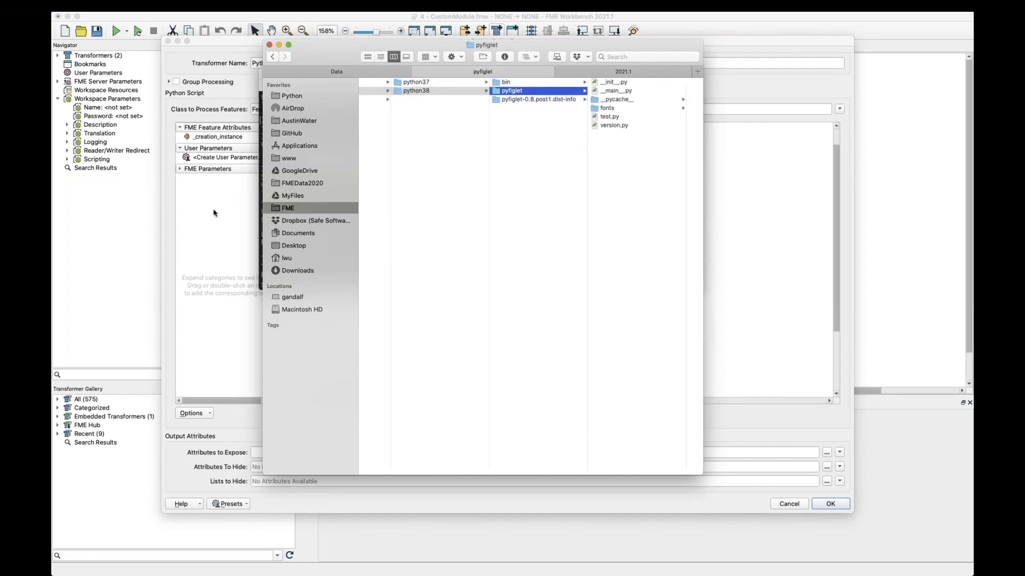
{"action": "key", "text": "Escape"}
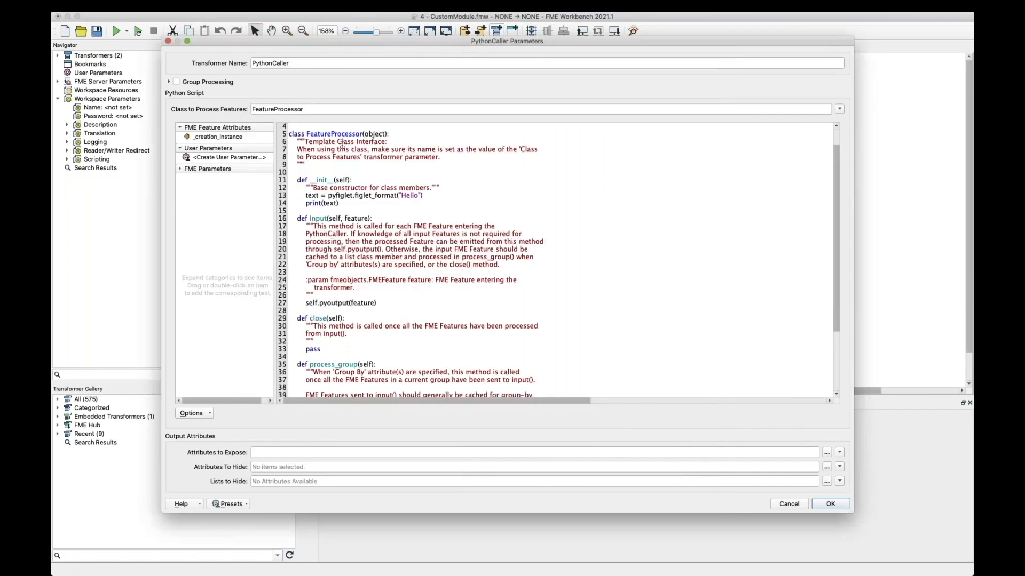
Step: Accept the PythonCaller parameters, run the workspace, and show its translation log in an enlarged pane
{"action": "left_click", "coordinate": [830, 503]}
{"action": "left_click", "coordinate": [116, 30]}
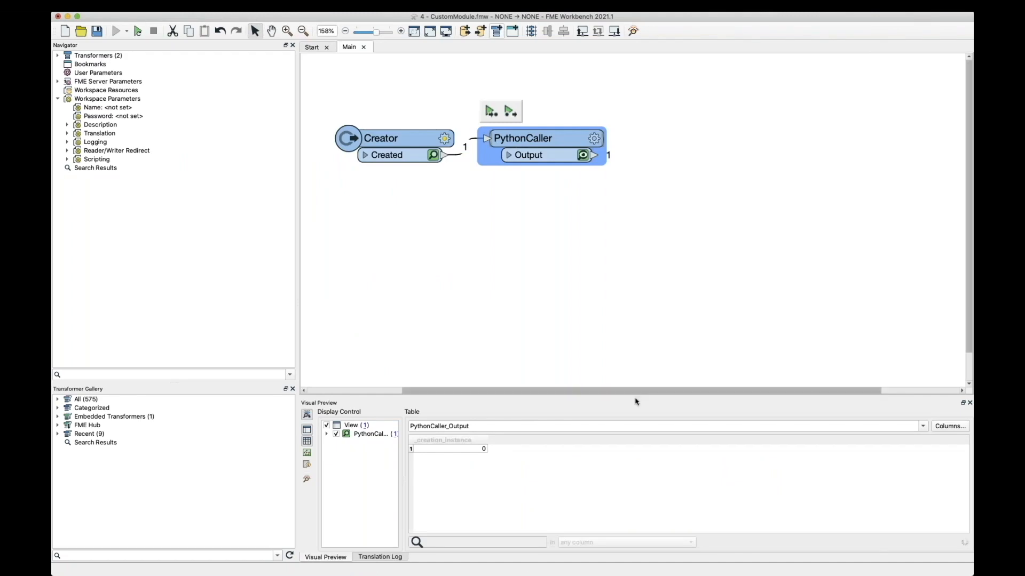
{"action": "left_click_drag", "start_coordinate": [634, 395], "coordinate": [634, 289]}
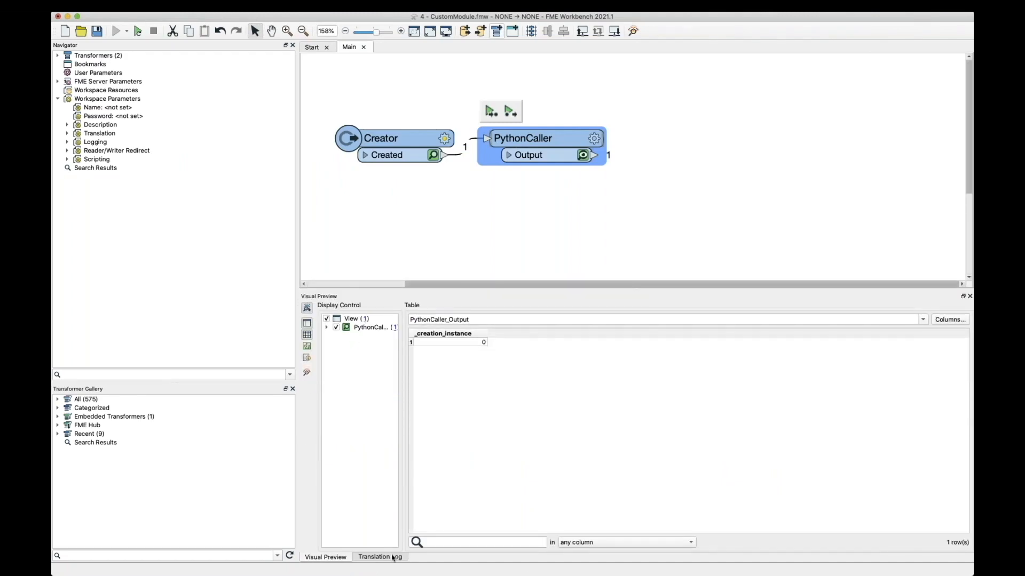
{"action": "left_click", "coordinate": [380, 557]}
{"action": "scroll", "coordinate": [330, 421], "scroll_direction": "up", "scroll_amount": 10}
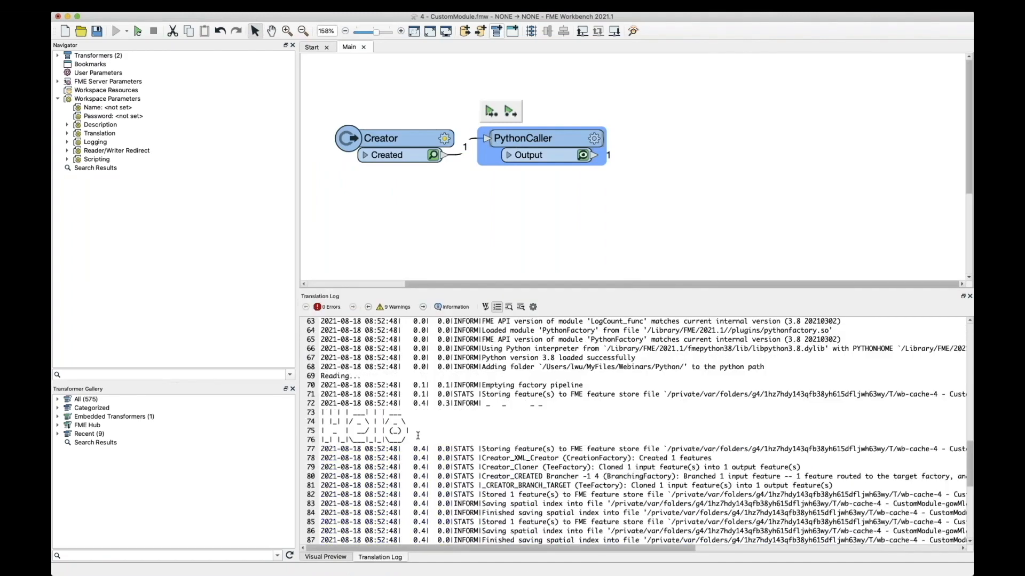
Step: Examine the text banner printed by pyfiglet in the translation log
{"action": "left_click_drag", "start_coordinate": [407, 441], "coordinate": [322, 412]}
{"action": "left_click", "coordinate": [457, 459]}
{"action": "left_click", "coordinate": [441, 447]}
{"action": "left_click_drag", "start_coordinate": [407, 438], "coordinate": [342, 412]}
{"action": "left_click", "coordinate": [402, 433]}
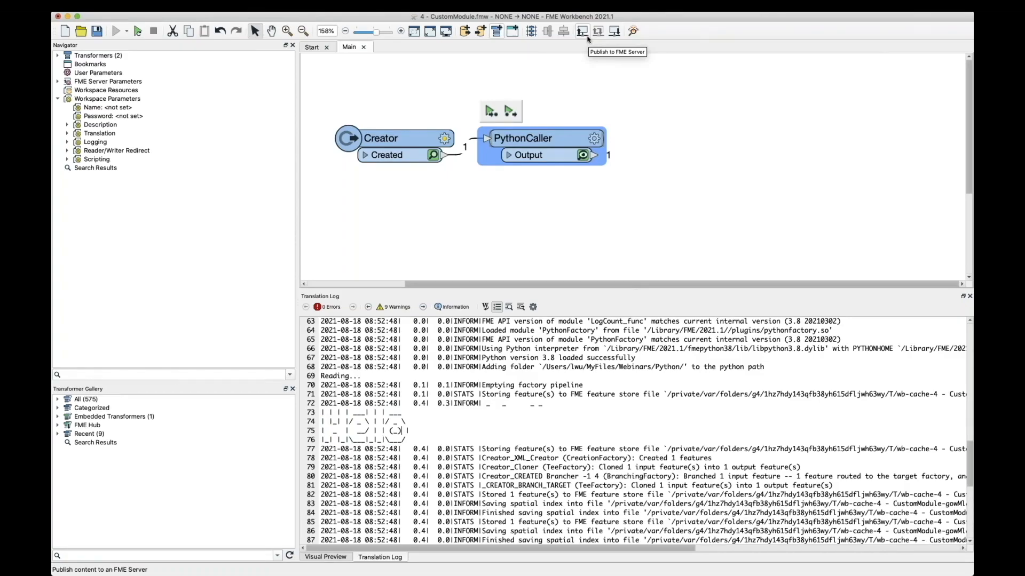
Step: Switch to FME Server in the browser and run CustomModule.fmw from the Python repository with the Job Submitter service
{"action": "key", "text": "ctrl+Up"}
{"action": "left_click", "coordinate": [426, 308]}
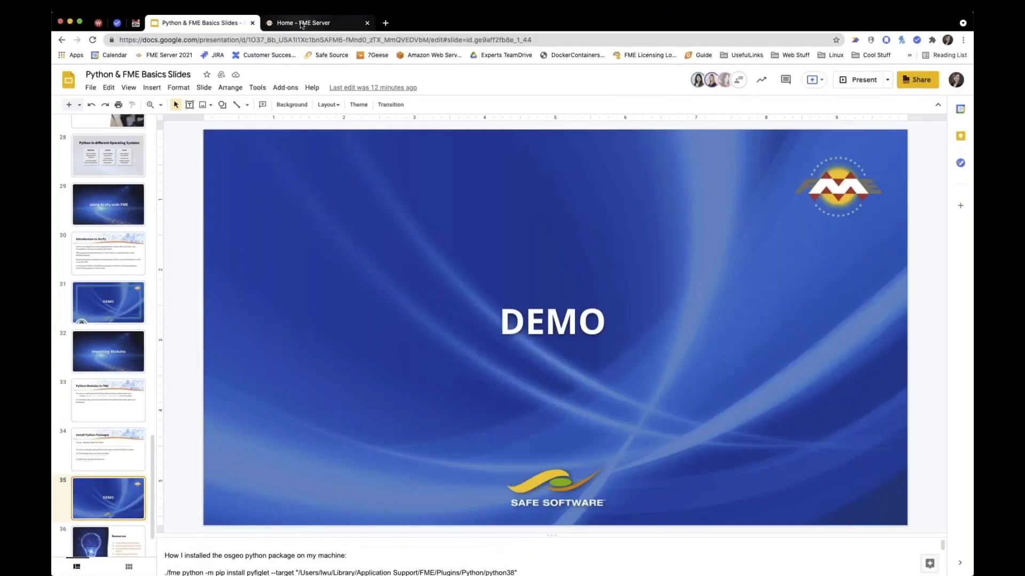
{"action": "left_click", "coordinate": [299, 22]}
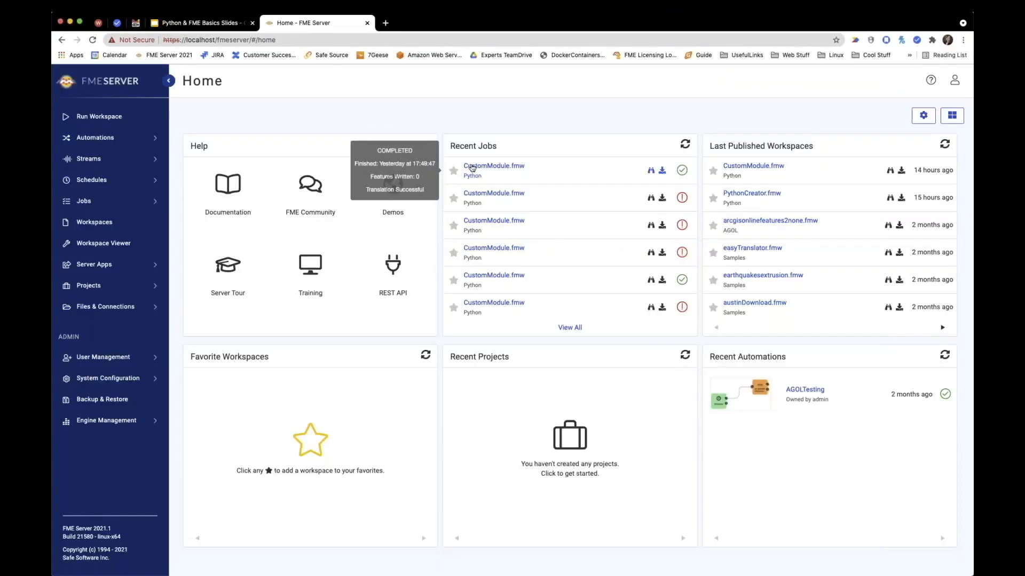
{"action": "left_click", "coordinate": [472, 167]}
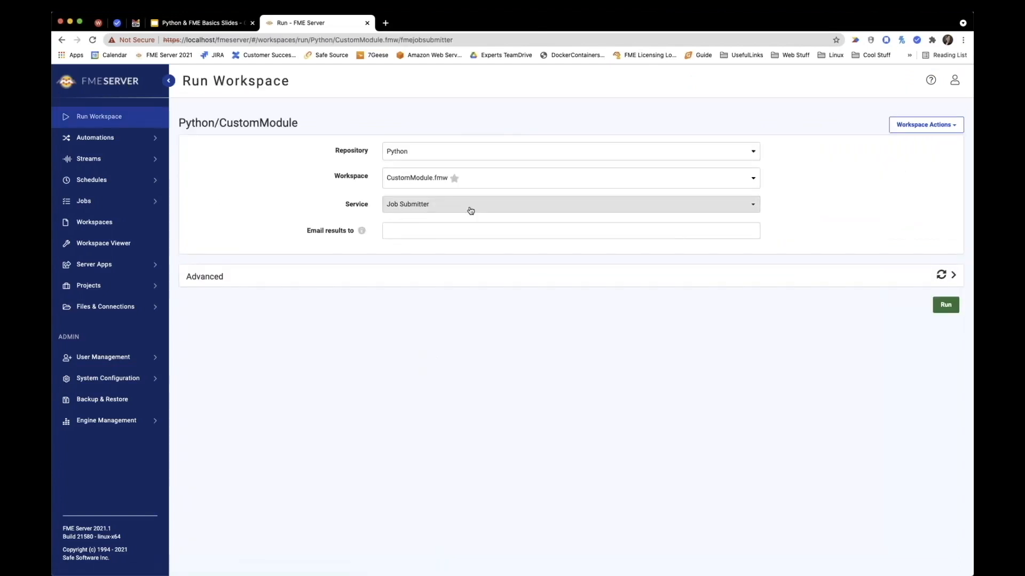
{"action": "left_click", "coordinate": [946, 310]}
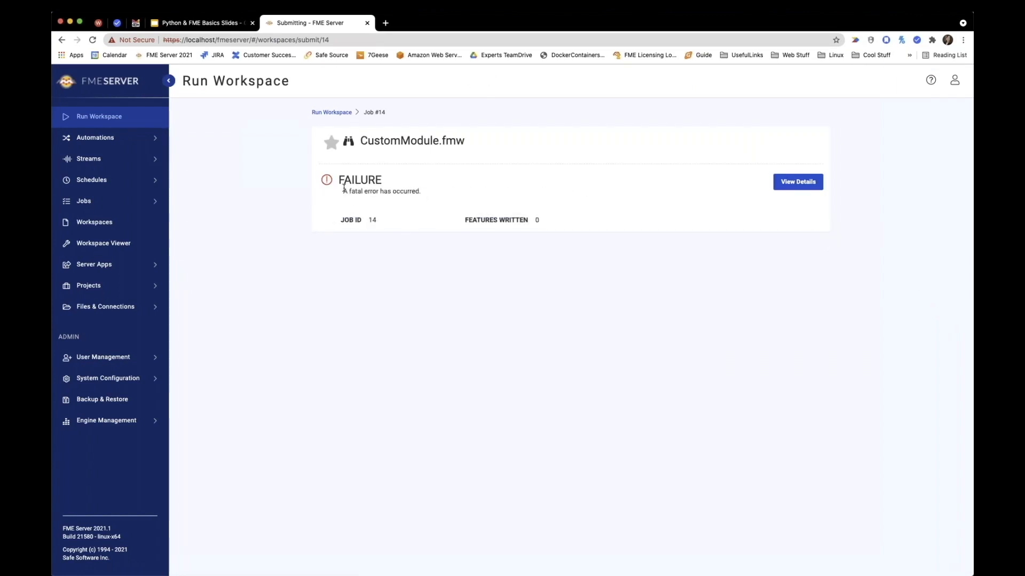
Step: Open the job's details, enlarge the page to 110%, and examine the Python exception in its log
{"action": "left_click", "coordinate": [790, 186]}
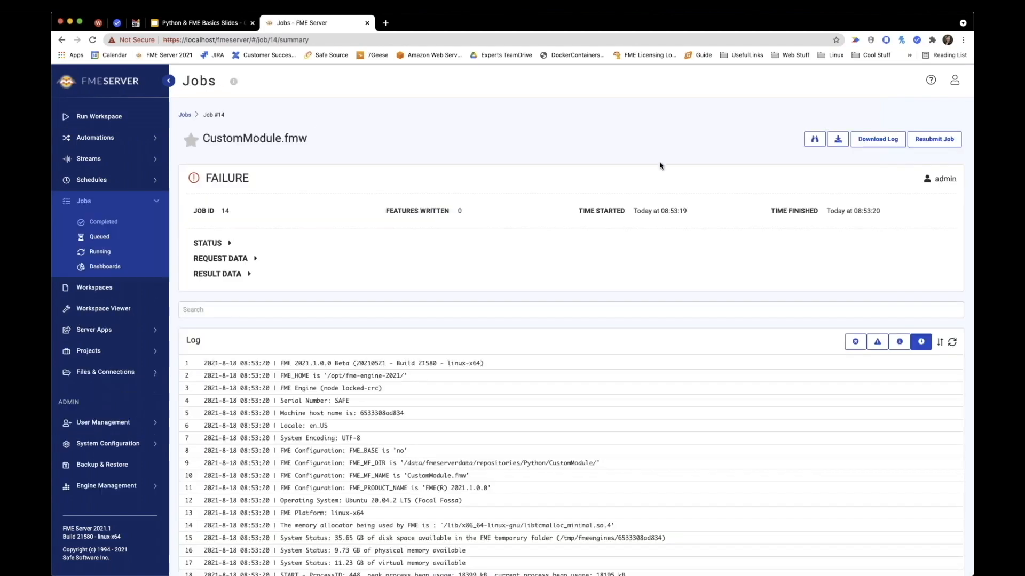
{"action": "scroll", "coordinate": [702, 460], "scroll_direction": "down", "scroll_amount": 10}
{"action": "scroll", "coordinate": [763, 556], "scroll_direction": "down", "scroll_amount": 5}
{"action": "left_click_drag", "start_coordinate": [279, 290], "coordinate": [501, 306]}
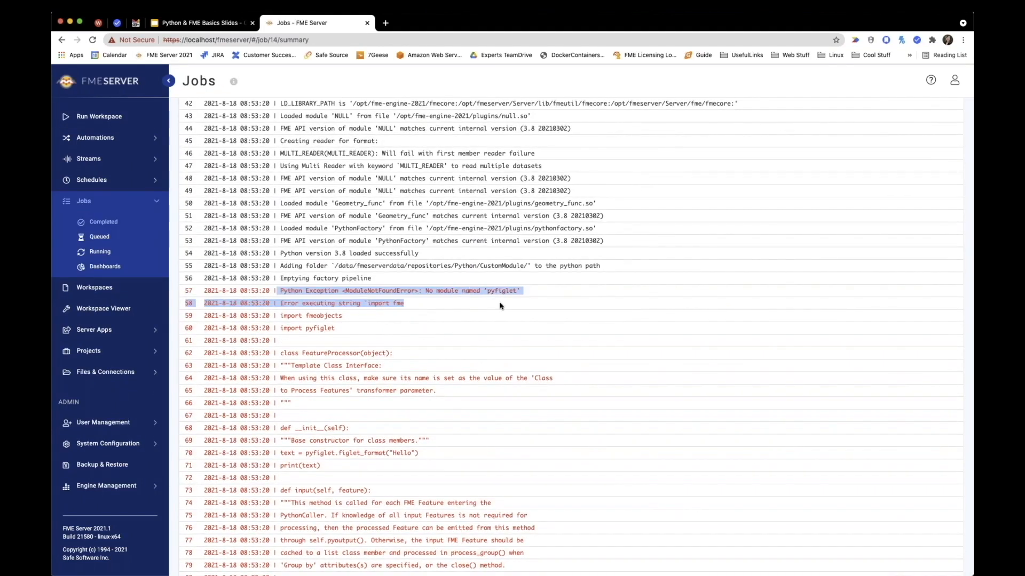
{"action": "key", "text": "super+equal"}
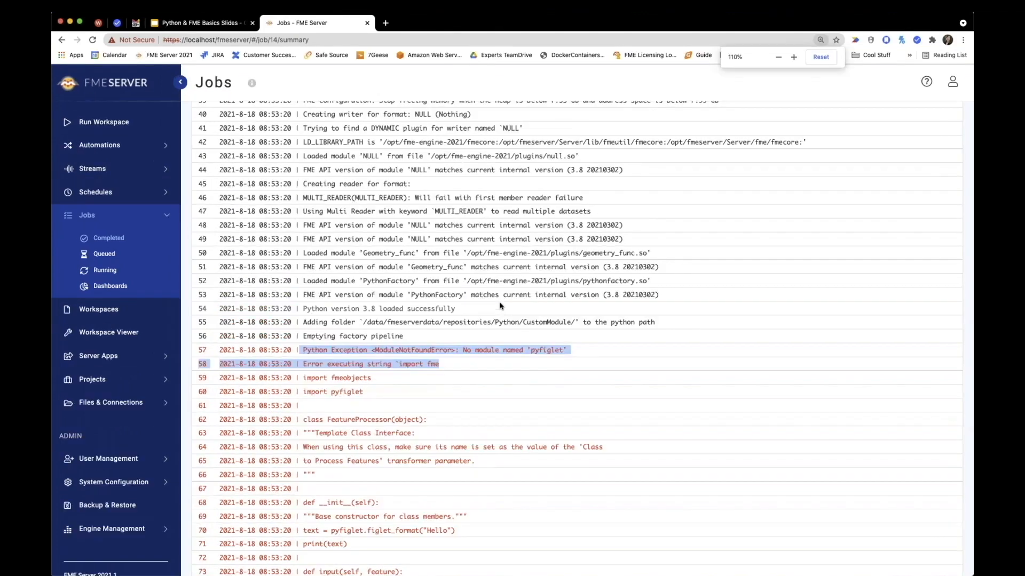
{"action": "left_click", "coordinate": [383, 348]}
{"action": "left_click_drag", "start_coordinate": [372, 349], "coordinate": [580, 356]}
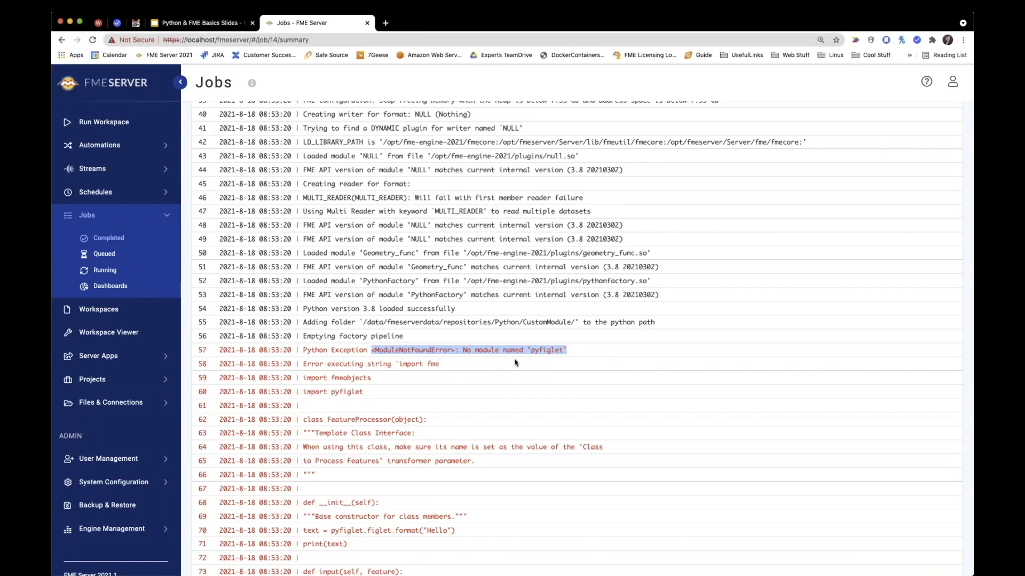
Step: Open the FME Server Resources in a separate tab and go to the Engine/Plugins/Python folder
{"action": "left_click", "coordinate": [158, 411]}
{"action": "left_click", "coordinate": [109, 361], "text": "super"}
{"action": "left_click", "coordinate": [424, 23]}
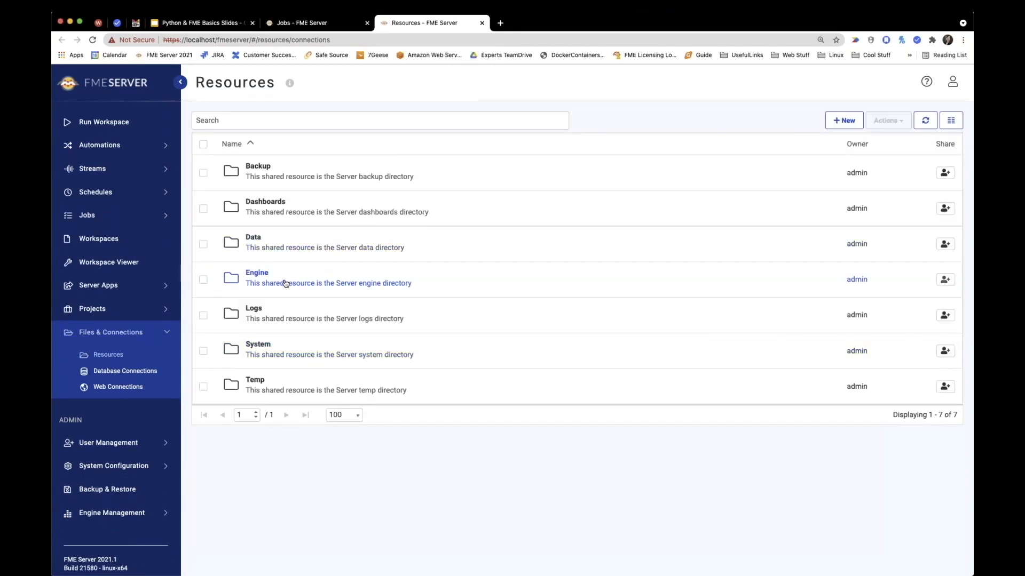
{"action": "left_click", "coordinate": [285, 284]}
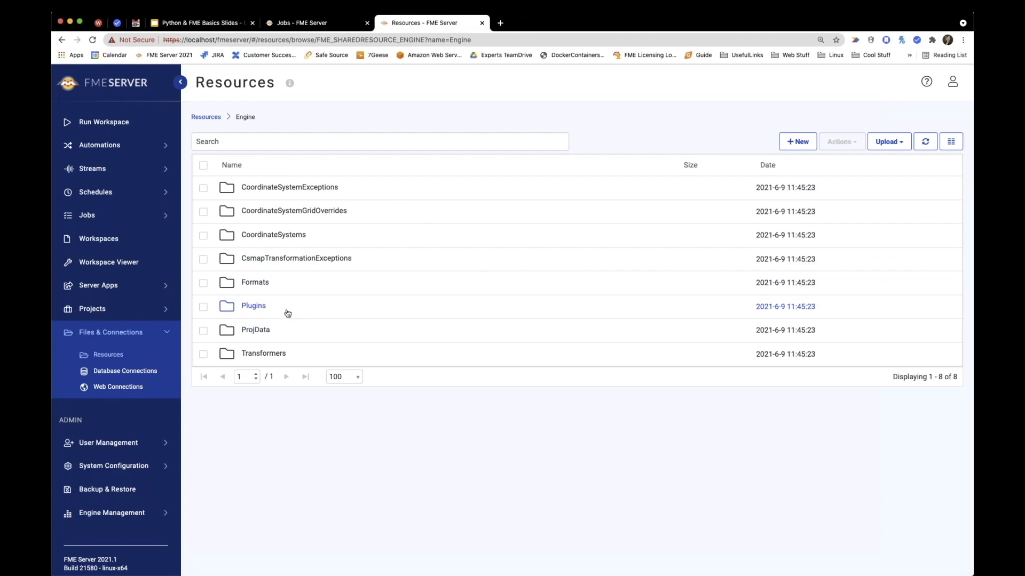
{"action": "left_click", "coordinate": [314, 305]}
{"action": "left_click", "coordinate": [265, 231]}
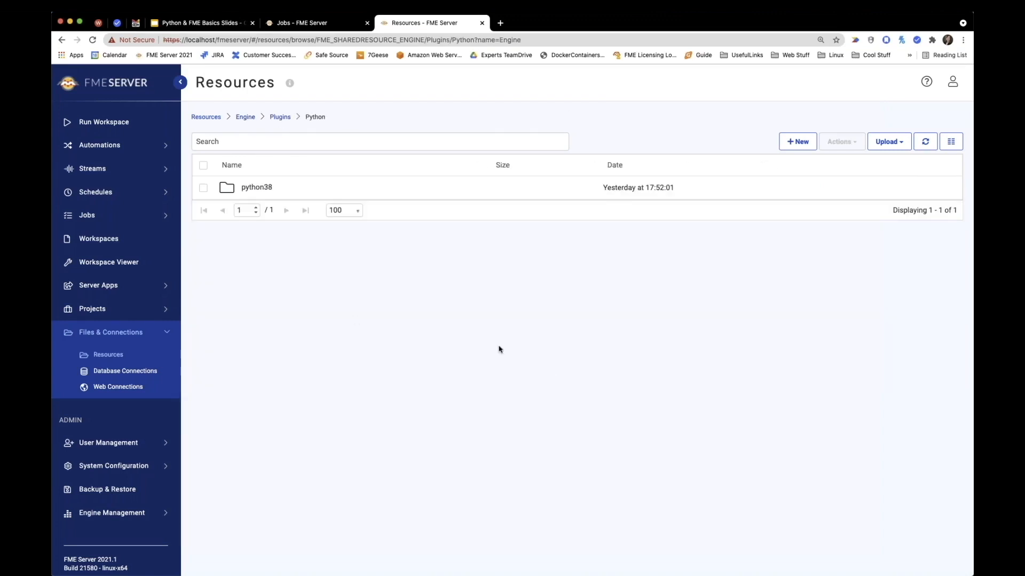
Step: Upload the bin, pyfiglet and pyfiglet-0.8.post1.dist-info folders from Finder into the server's python38 folder
{"action": "left_click", "coordinate": [266, 188]}
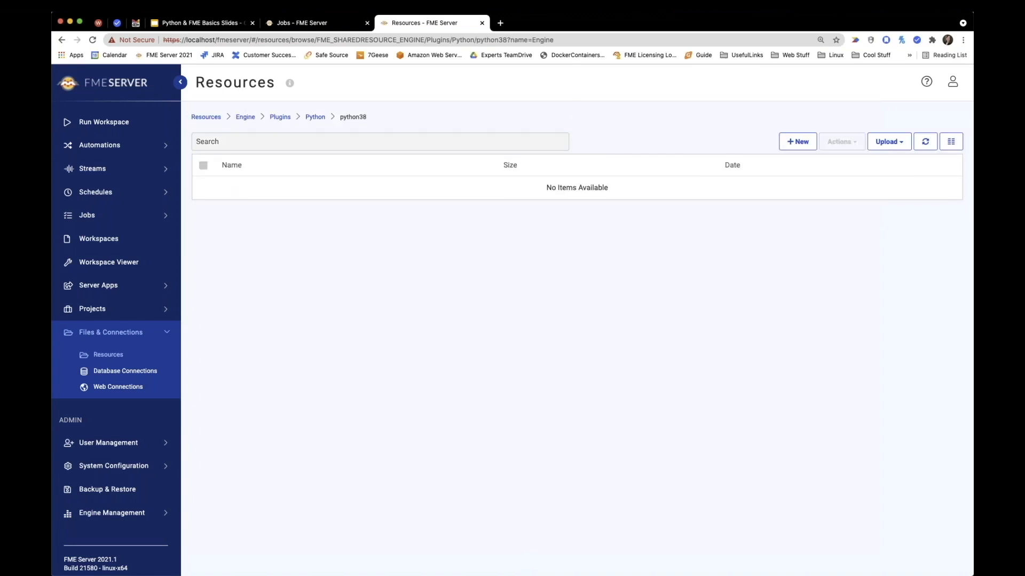
{"action": "key", "text": "super+Tab"}
{"action": "left_click_drag", "start_coordinate": [512, 154], "coordinate": [873, 411]}
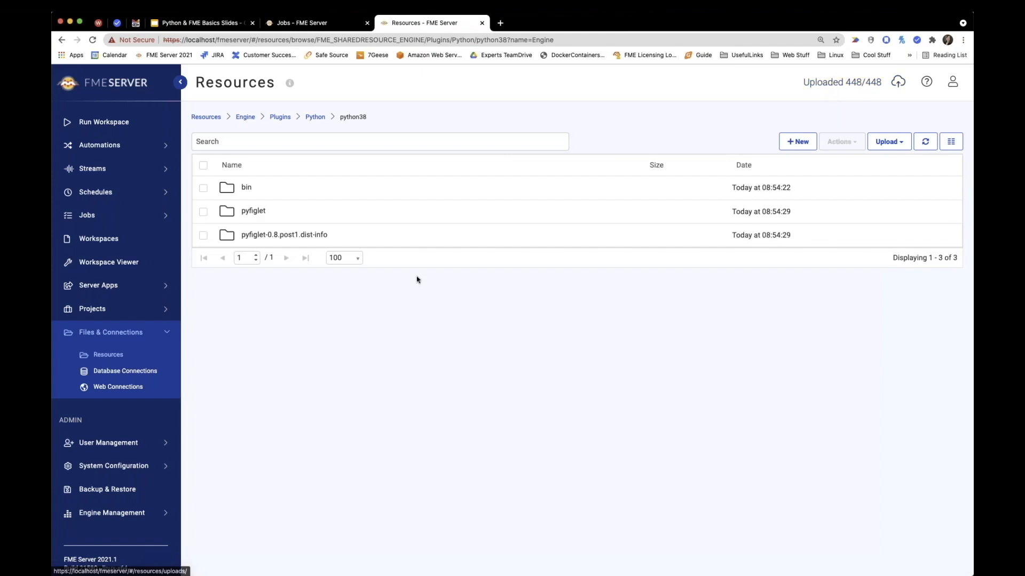
Step: Rerun CustomModule.fmw on FME Server and check the pyfiglet output in the new job's log
{"action": "left_click", "coordinate": [302, 22]}
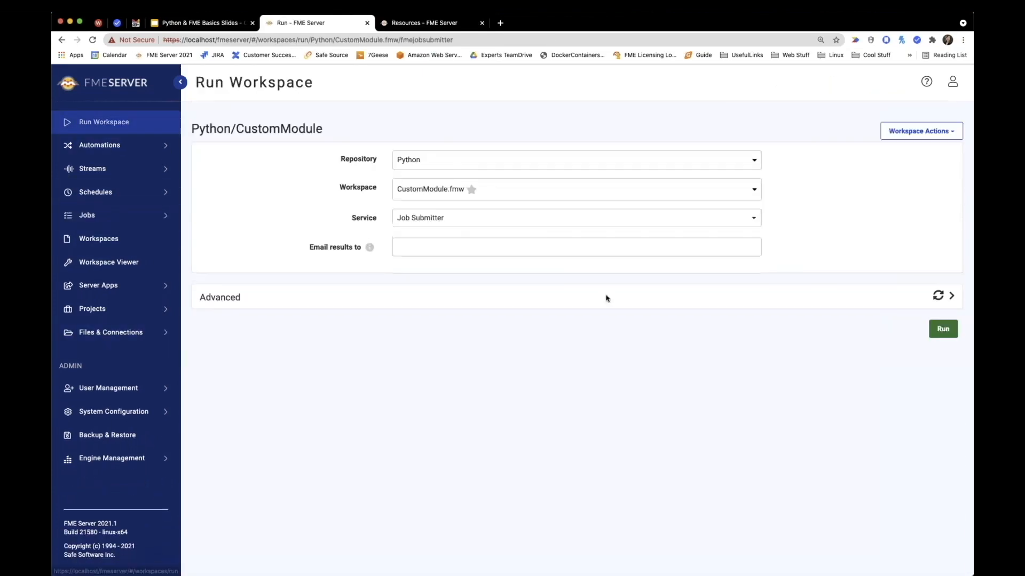
{"action": "left_click", "coordinate": [936, 335]}
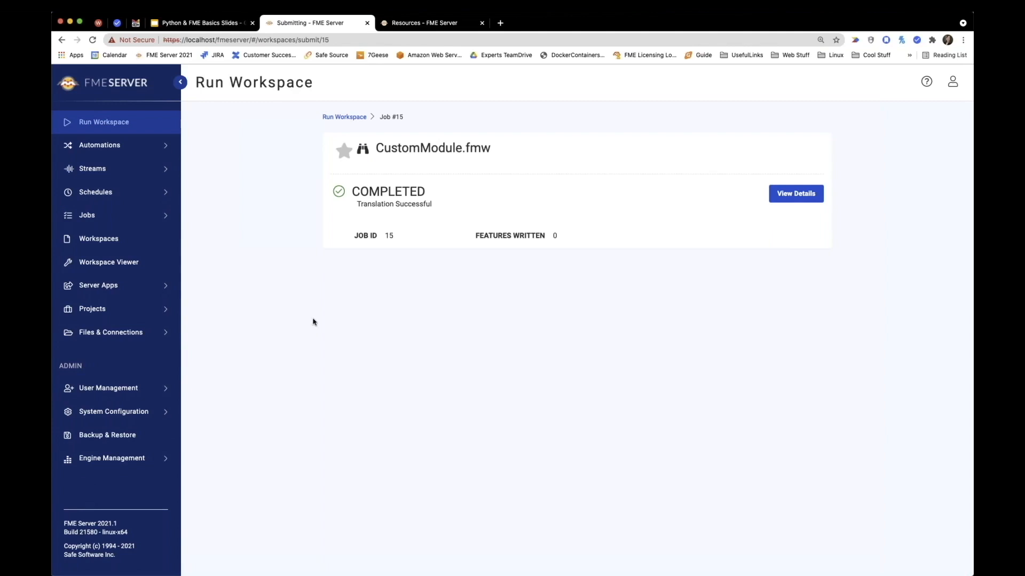
{"action": "left_click", "coordinate": [786, 194]}
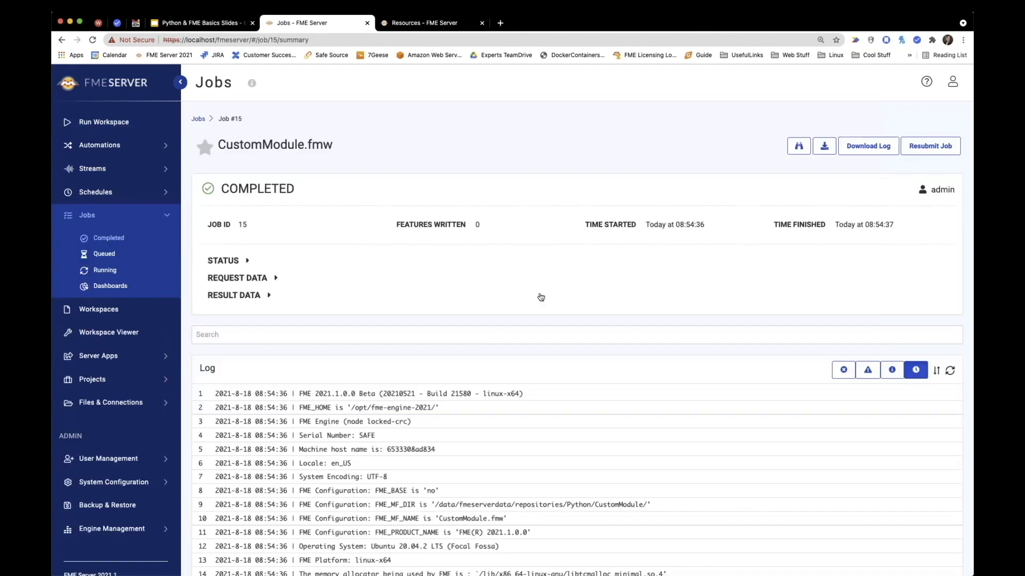
{"action": "scroll", "coordinate": [555, 304], "scroll_direction": "down", "scroll_amount": 10}
{"action": "scroll", "coordinate": [555, 305], "scroll_direction": "down", "scroll_amount": 5}
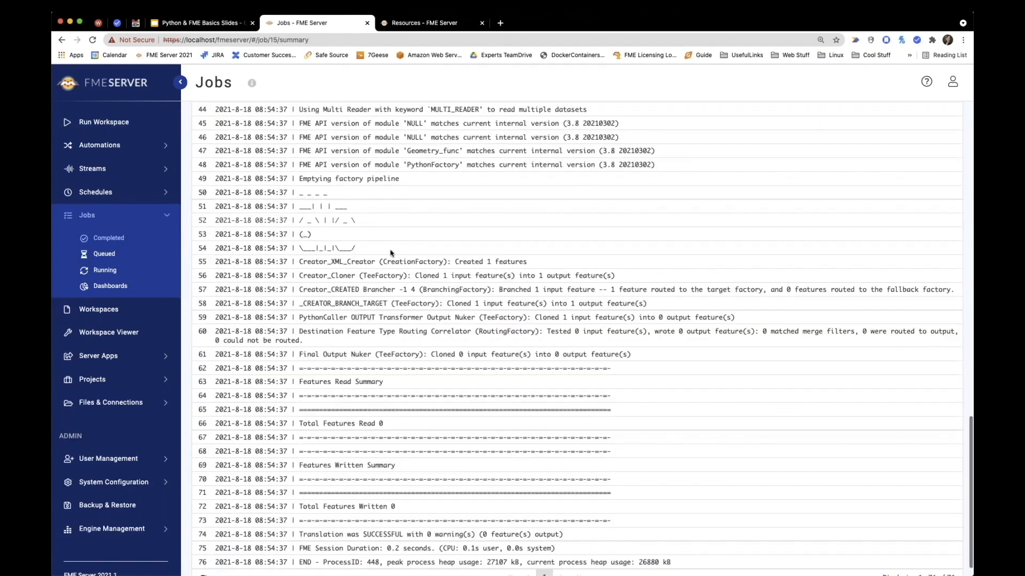
Step: Highlight the pyfiglet ASCII-art output on lines 50 to 54 of the job log, and clear the selection
{"action": "left_click_drag", "start_coordinate": [376, 252], "coordinate": [271, 193]}
{"action": "left_click", "coordinate": [364, 216]}
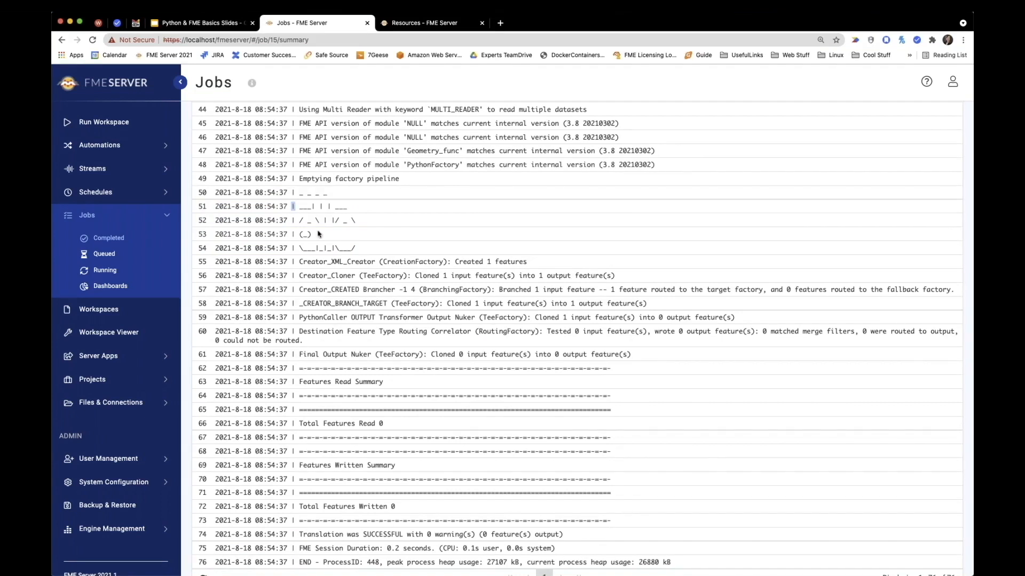
{"action": "triple_click", "coordinate": [377, 248]}
{"action": "left_click_drag", "start_coordinate": [336, 235], "coordinate": [320, 194]}
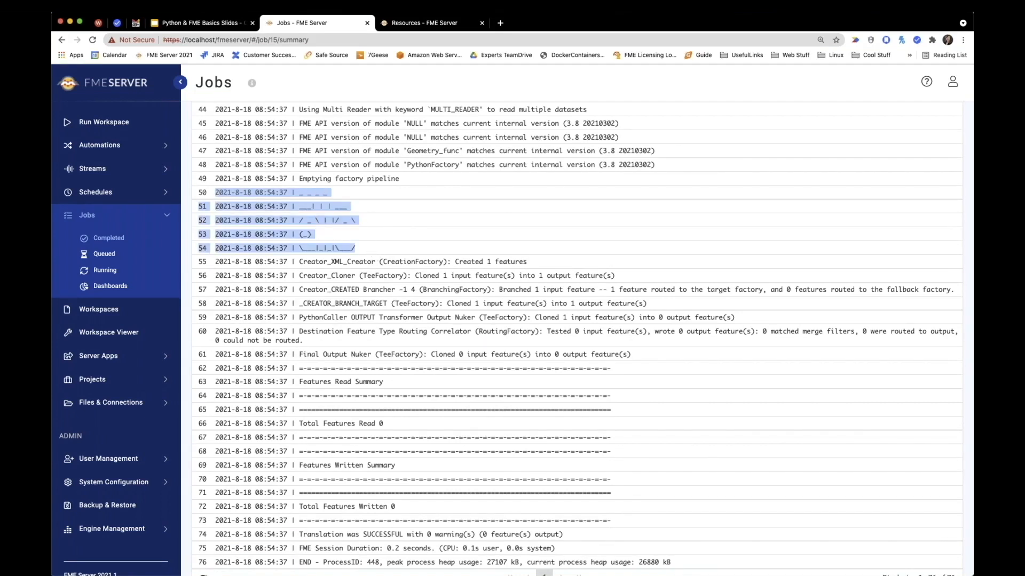
{"action": "left_click", "coordinate": [276, 190]}
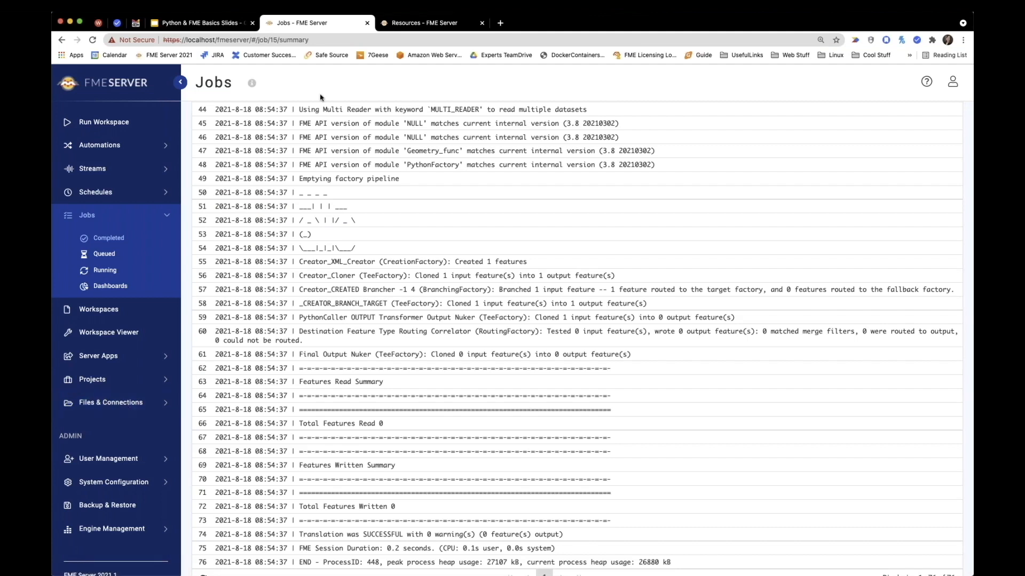
Step: Switch to the Python & FME Basics presentation in Google Slides, present it from the DEMO slide and advance to the Resources slide
{"action": "left_click", "coordinate": [225, 27]}
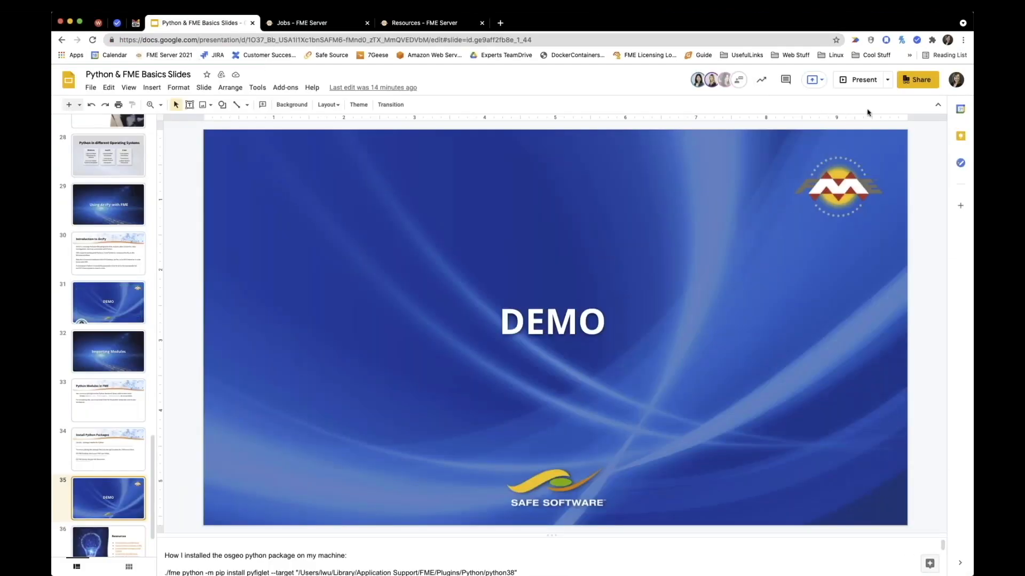
{"action": "left_click", "coordinate": [860, 80]}
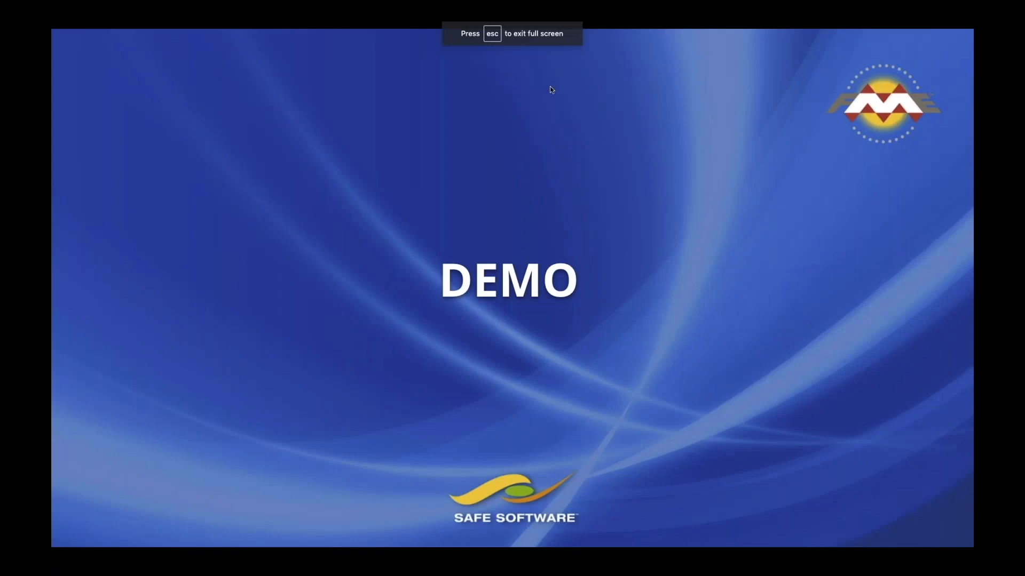
{"action": "key", "text": "Right"}
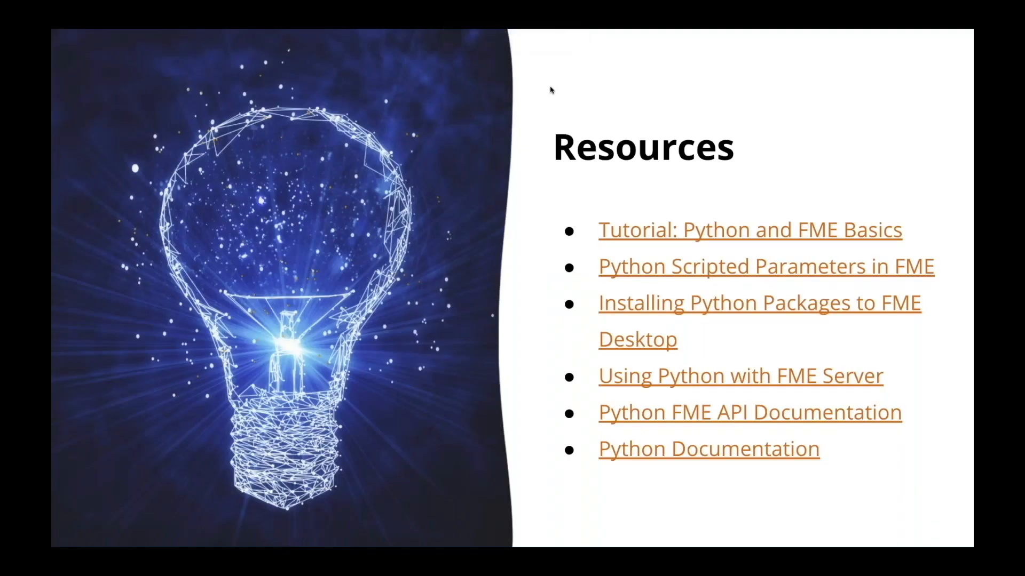